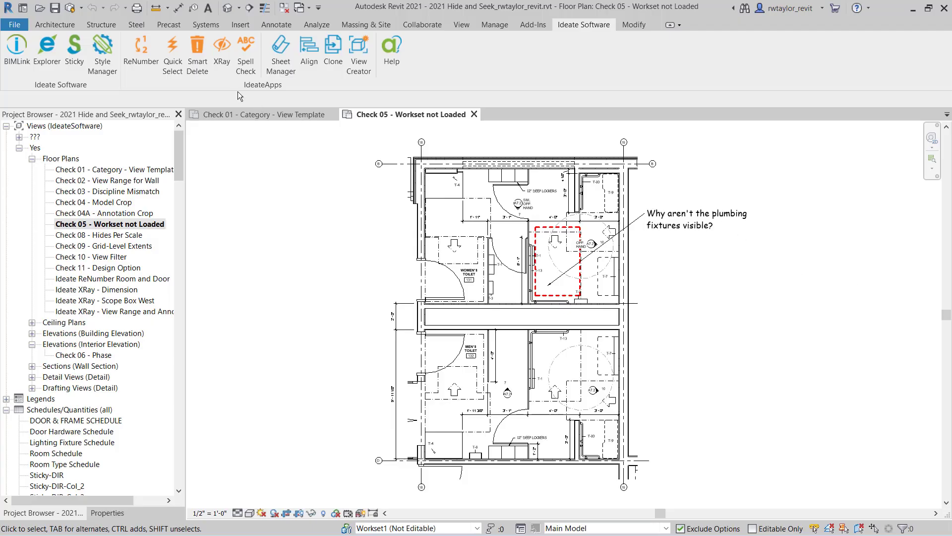
Step: Start Ideate XRay and list the 3D model elements crossing the area around the red dashed rectangle in the women's toilet stall
click(222, 65)
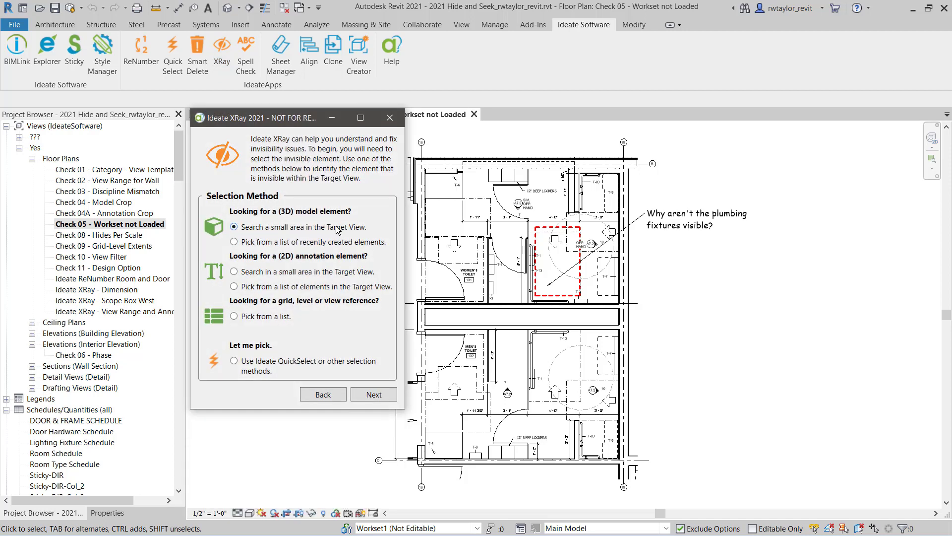
click(362, 396)
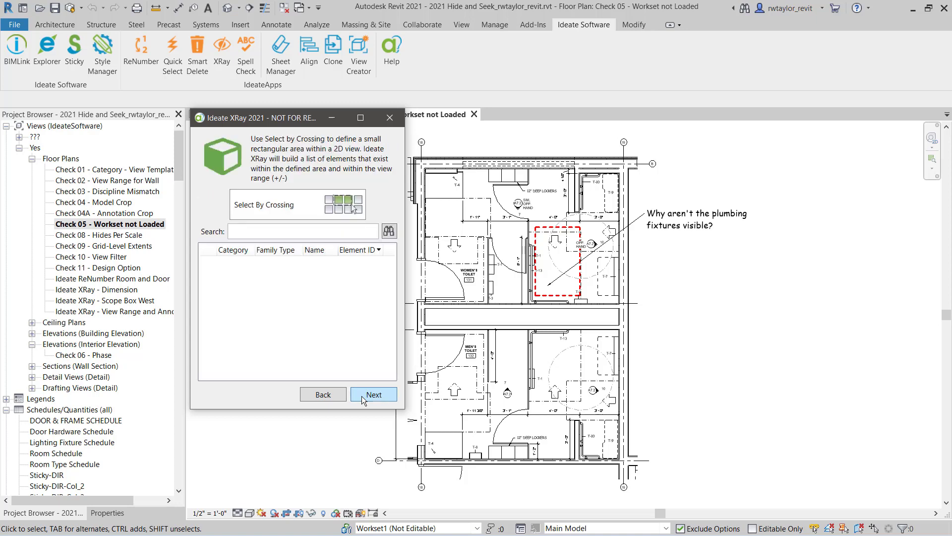
click(311, 212)
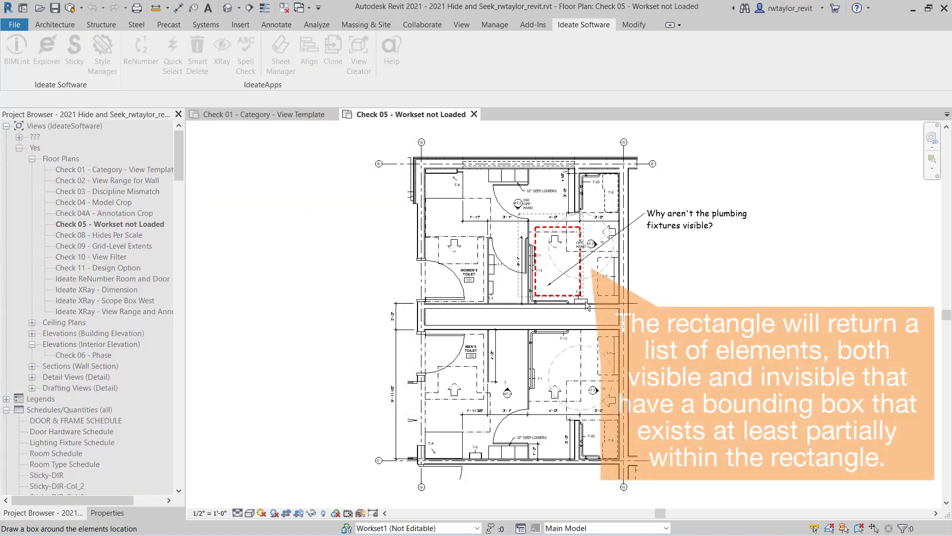
drag(587, 305, 588, 308)
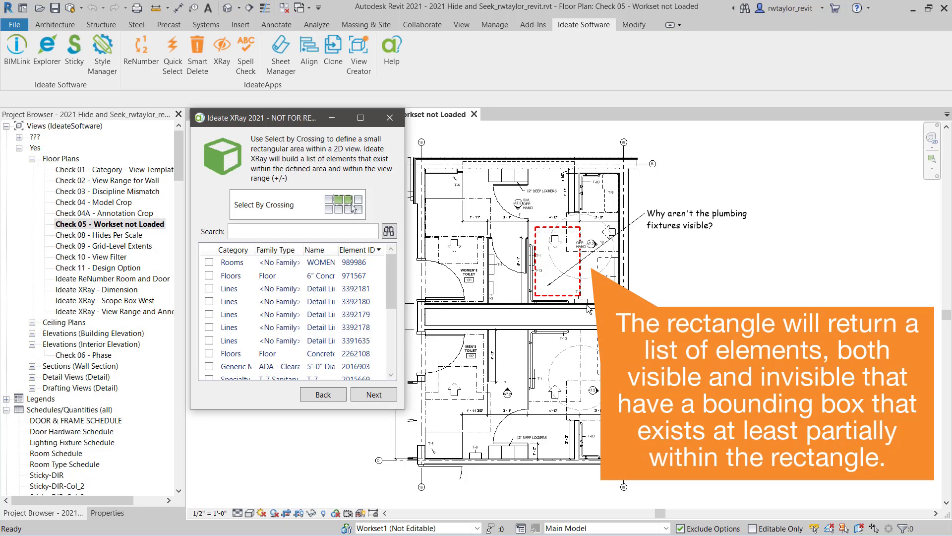
drag(403, 408, 550, 503)
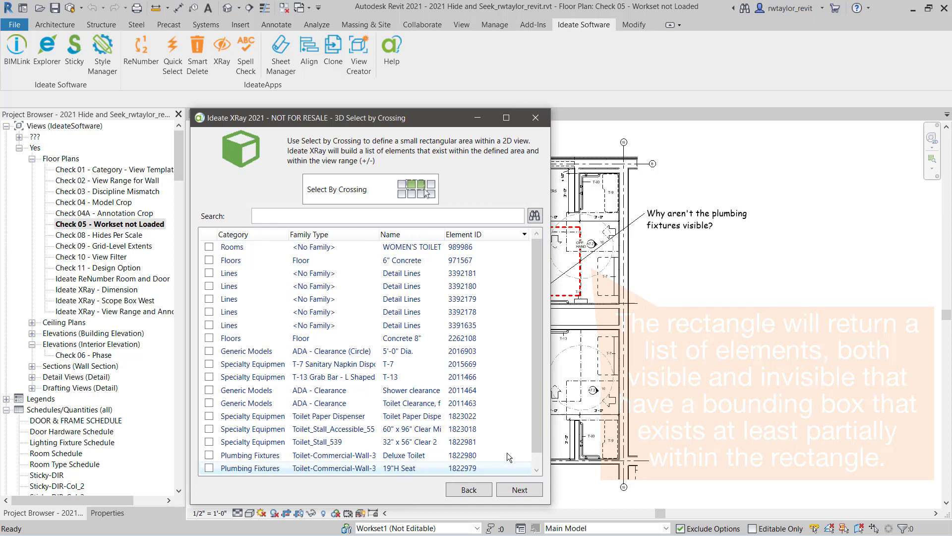
Step: Sort the found elements by category and choose the 19"H Seat plumbing fixture as the invisible element
click(237, 234)
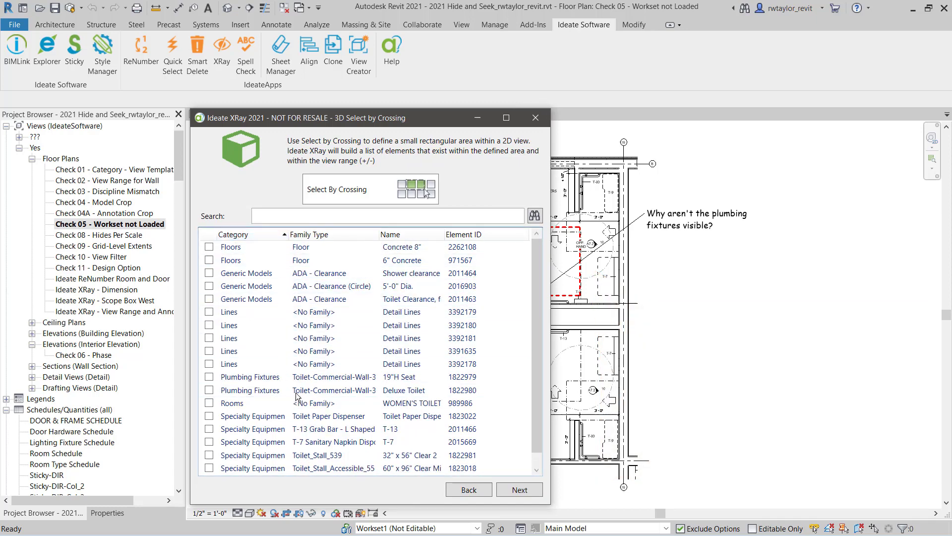
click(210, 378)
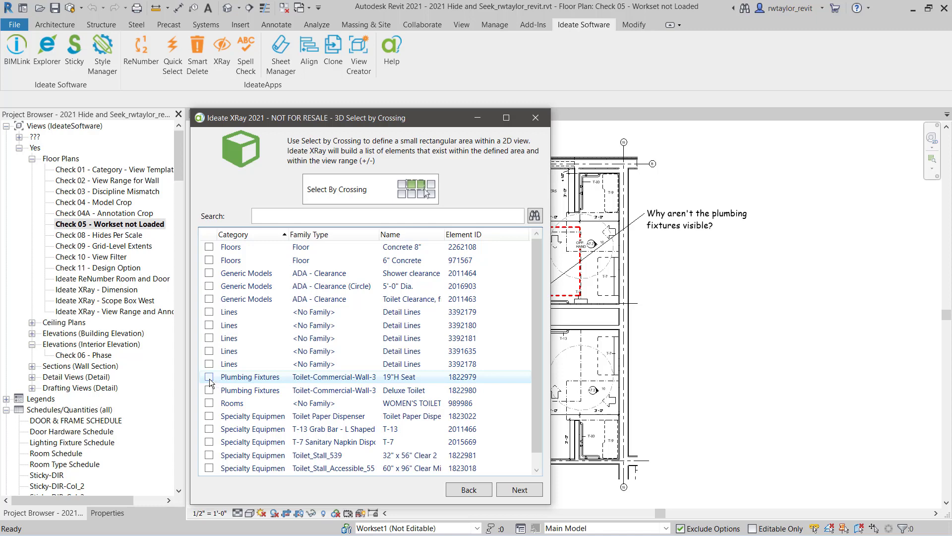
click(520, 490)
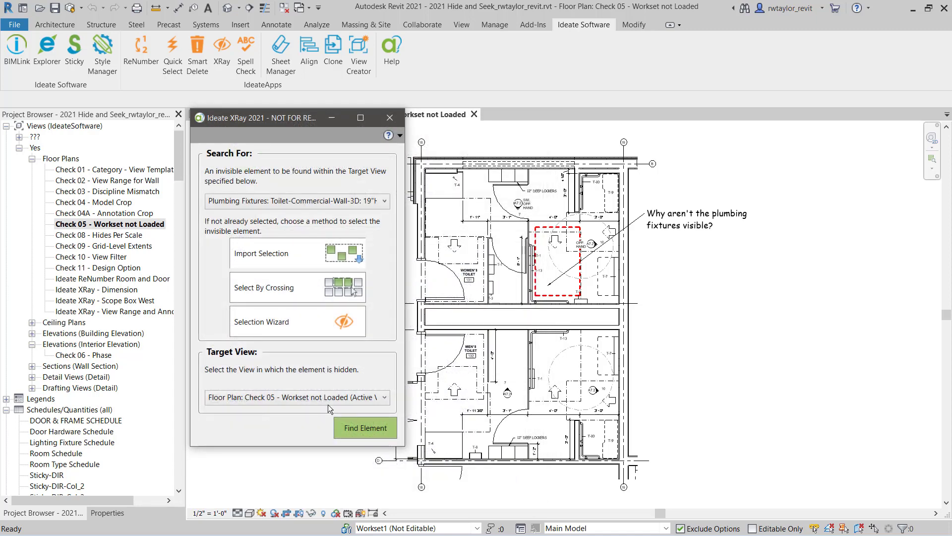
Step: Set the target view to Floor Plan: Check 05 - Workset not Loaded and find why the toilet is hidden there
click(340, 400)
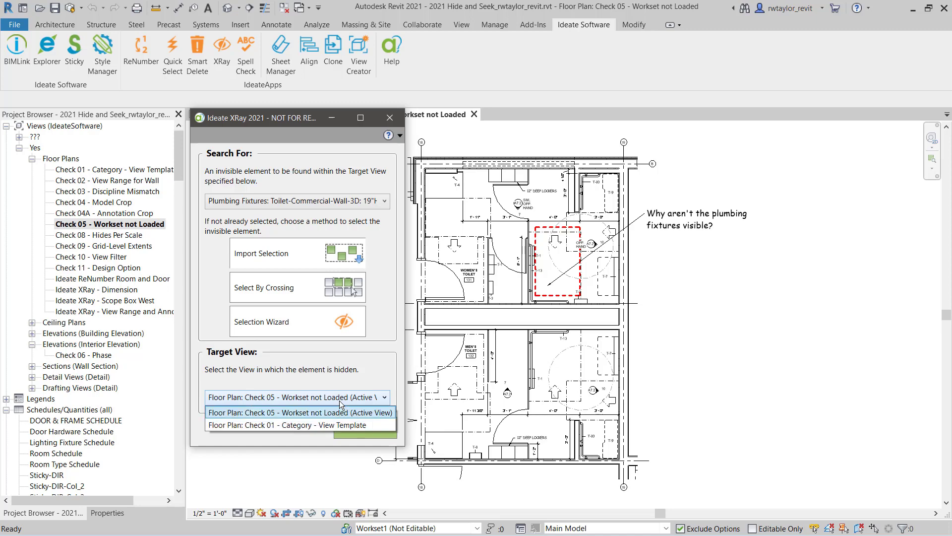
click(341, 414)
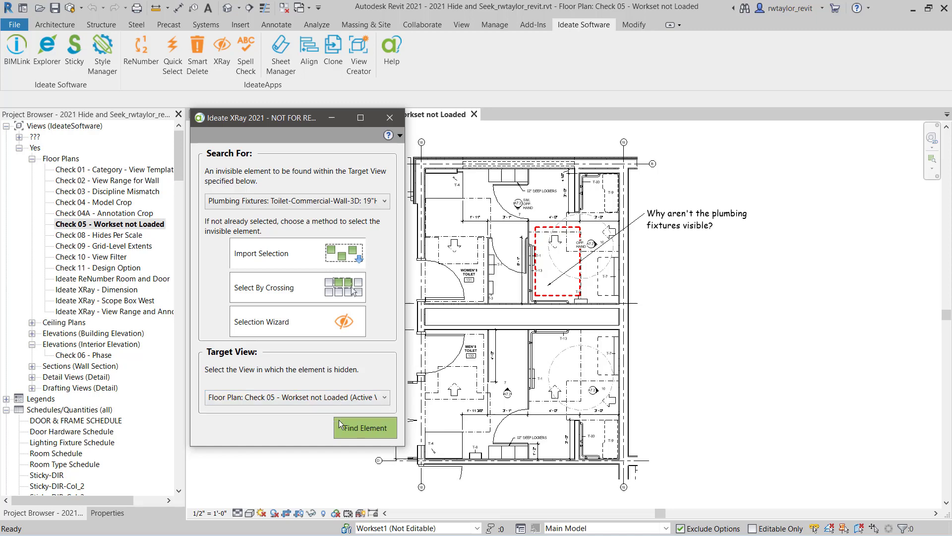
click(362, 430)
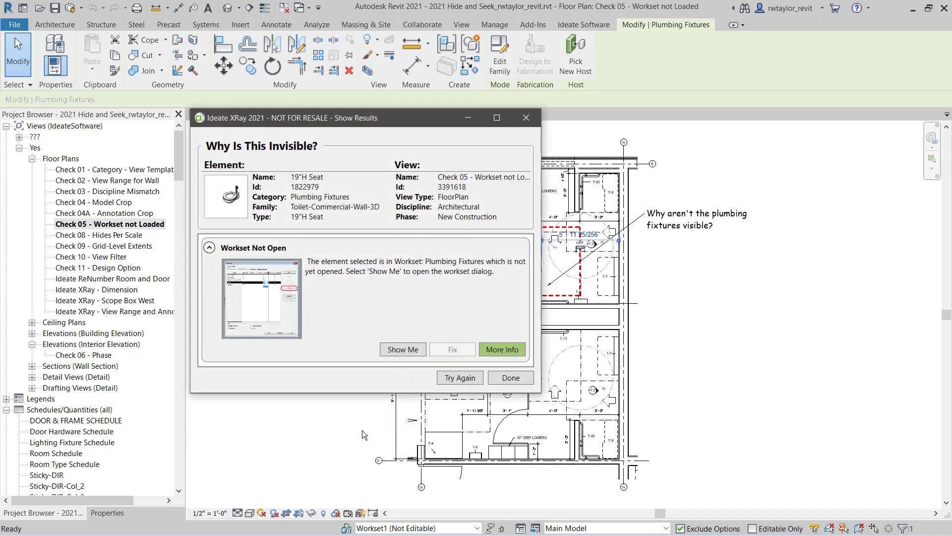
Step: Read the Workset Not Open topic in the XRay help, then close the help
click(507, 349)
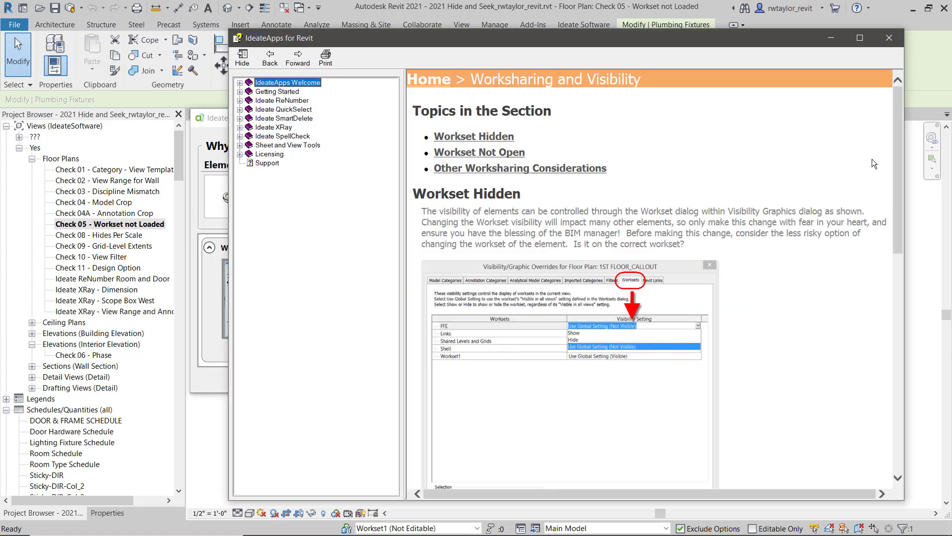
click(497, 153)
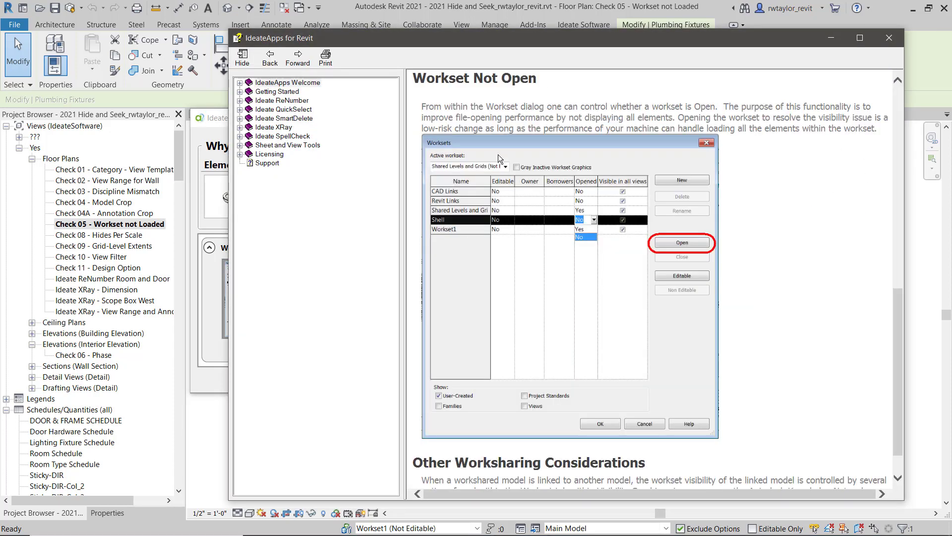
drag(899, 306, 911, 139)
click(893, 40)
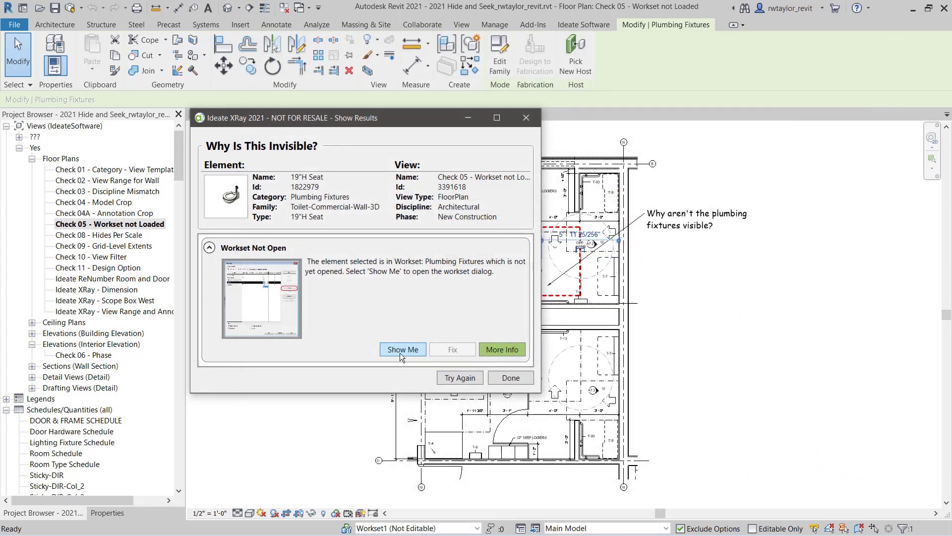
Step: Open the Plumbing Fixtures workset from the XRay result and finish the XRay check
click(401, 349)
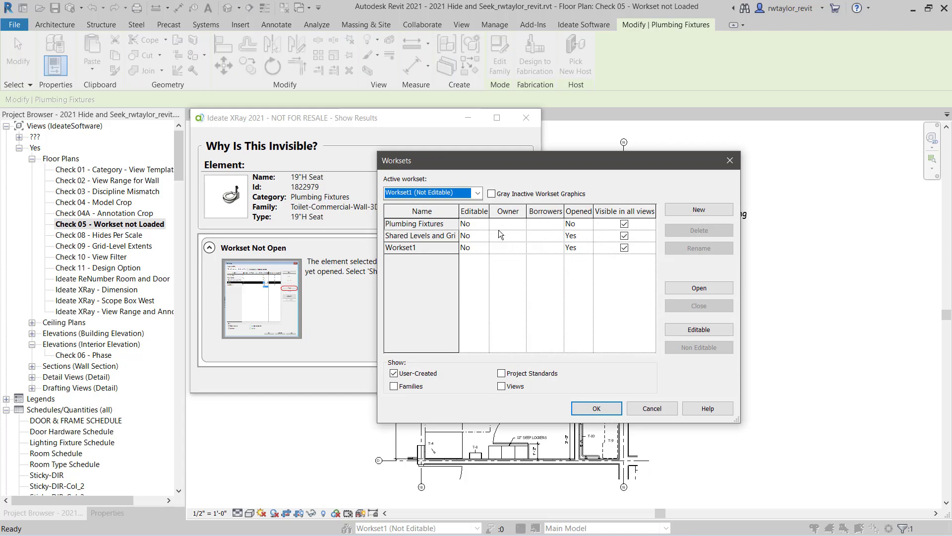
click(583, 222)
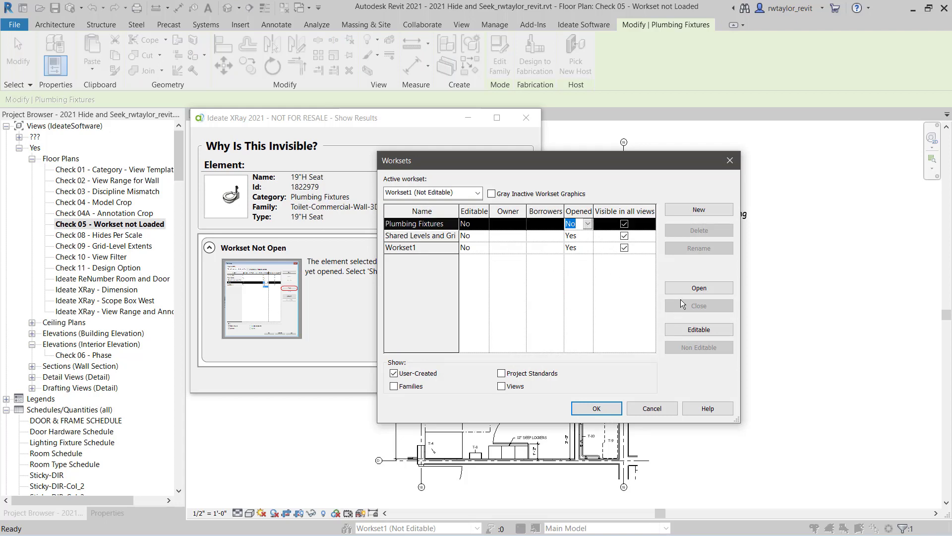
click(686, 287)
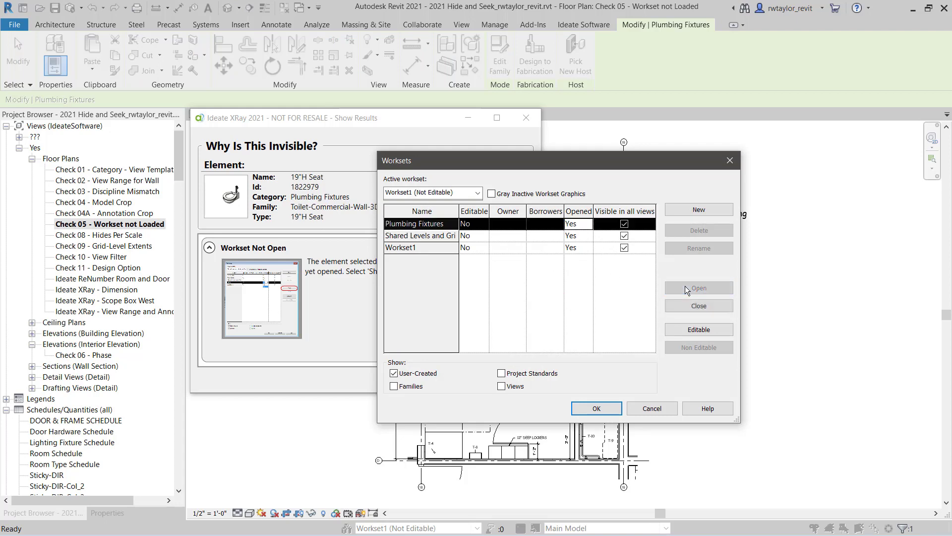
click(595, 408)
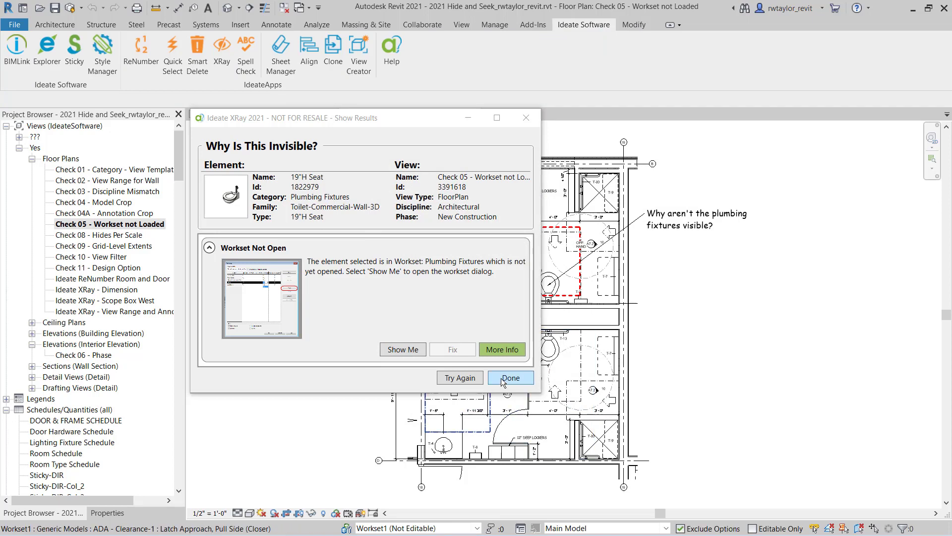
click(503, 379)
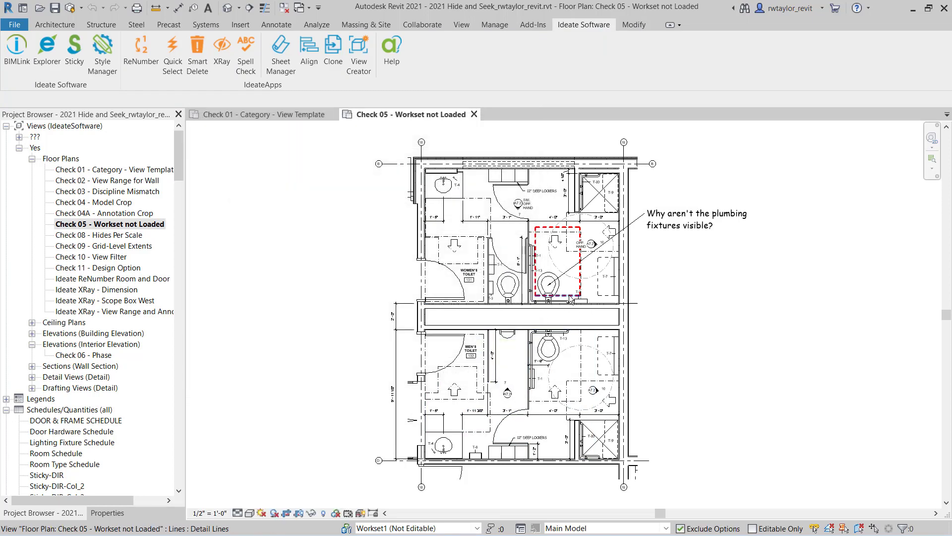
scroll(574, 301, up, 3)
scroll(575, 301, up, 1)
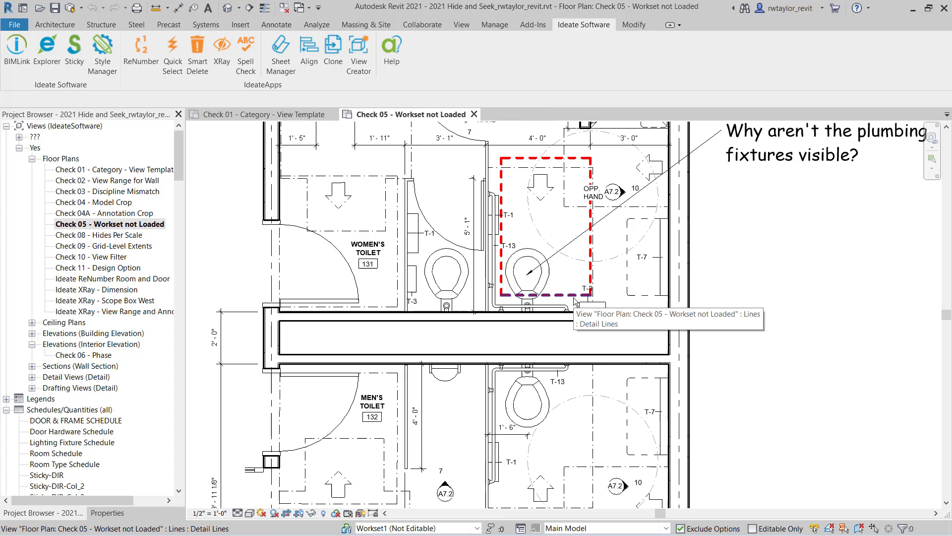
mouse_move(574, 301)
middle_down()
mouse_move(497, 363)
mouse_move(490, 355)
middle_up()
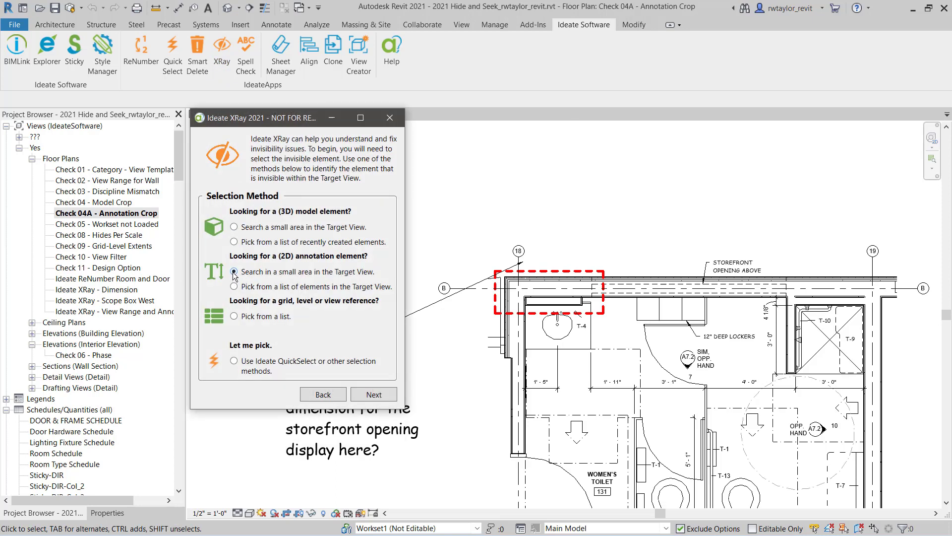
Step: List the 2D annotation elements crossing the area around the red dashed rectangle near grids 18 and B
click(367, 397)
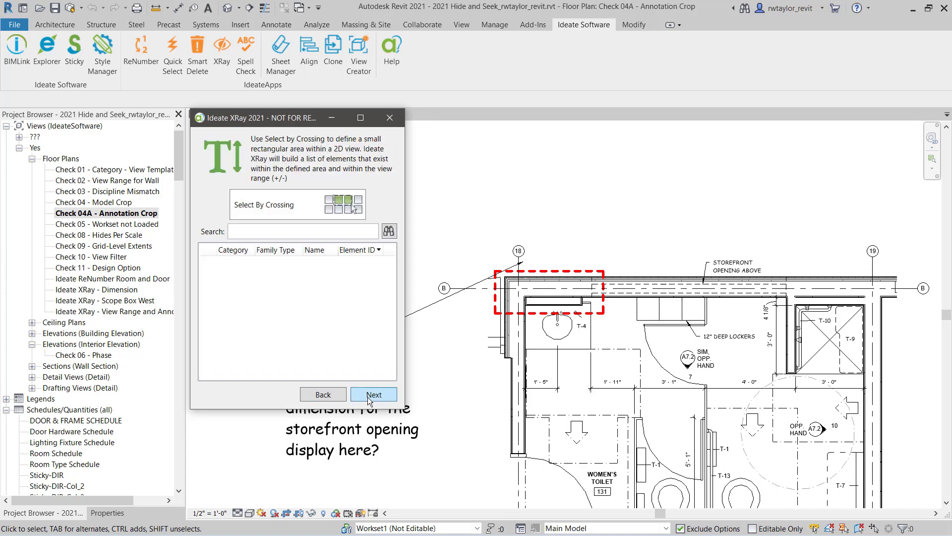
click(290, 216)
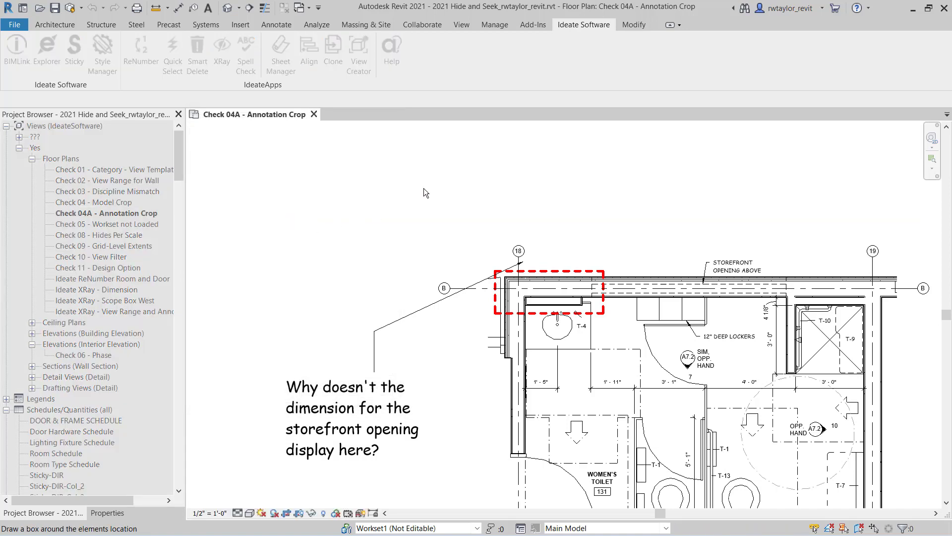
drag(644, 326, 649, 339)
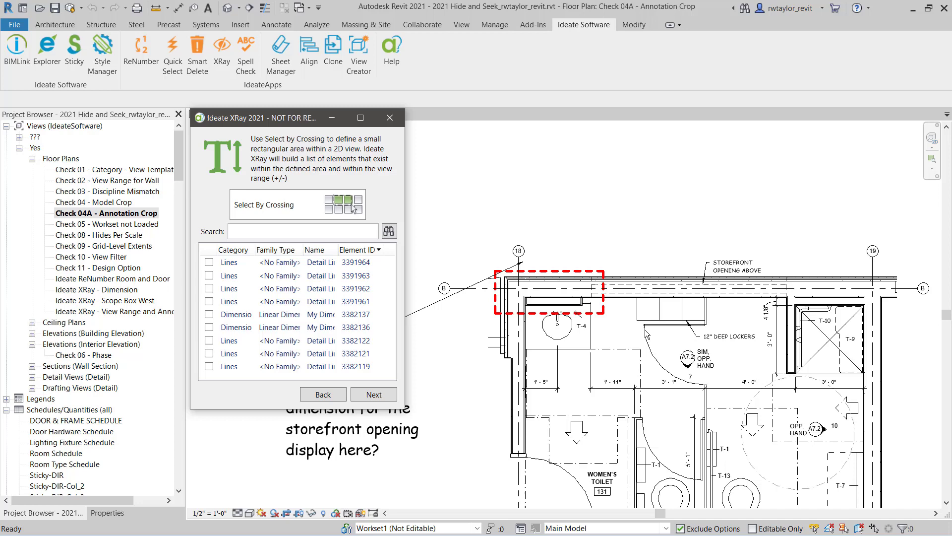
Step: Sort the elements by category, choose dimension 3382136, and find why it is hidden in Check 04A - Annotation Crop
click(232, 250)
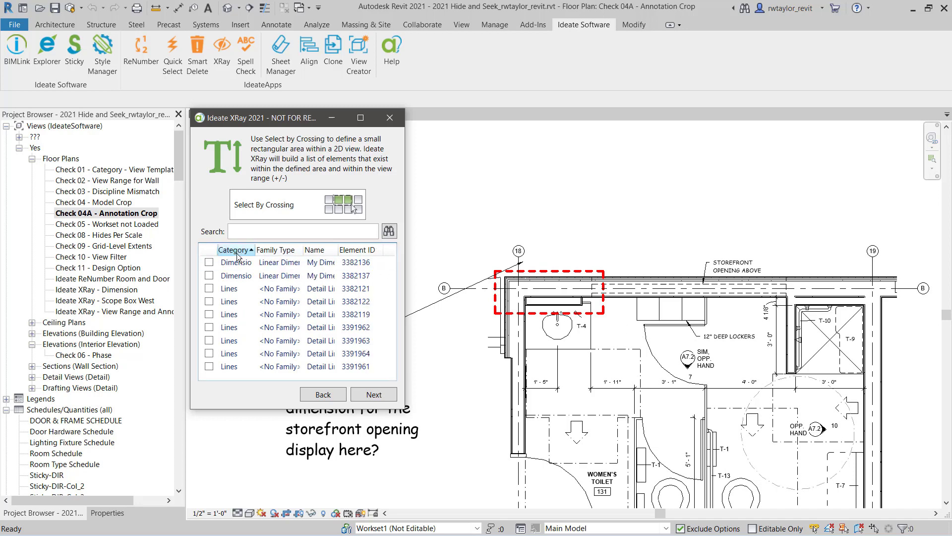
click(209, 263)
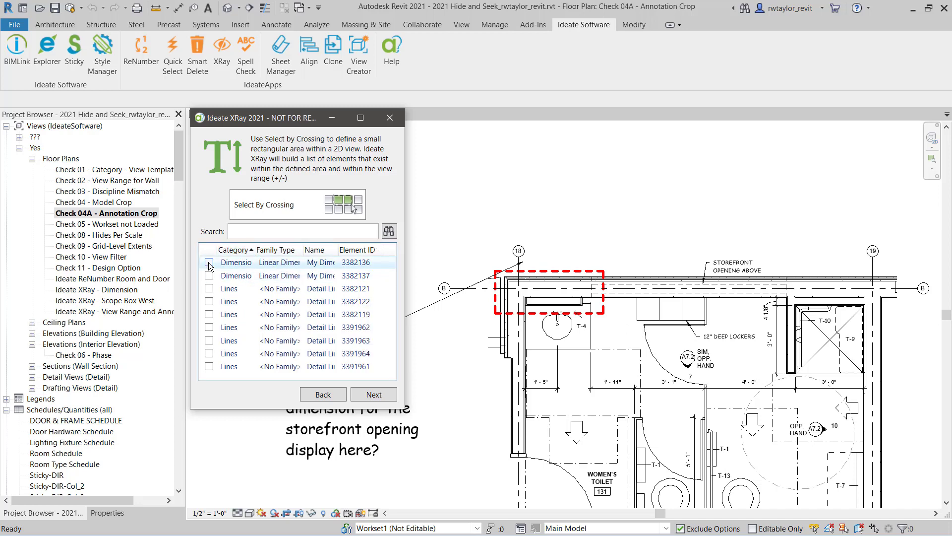
click(209, 263)
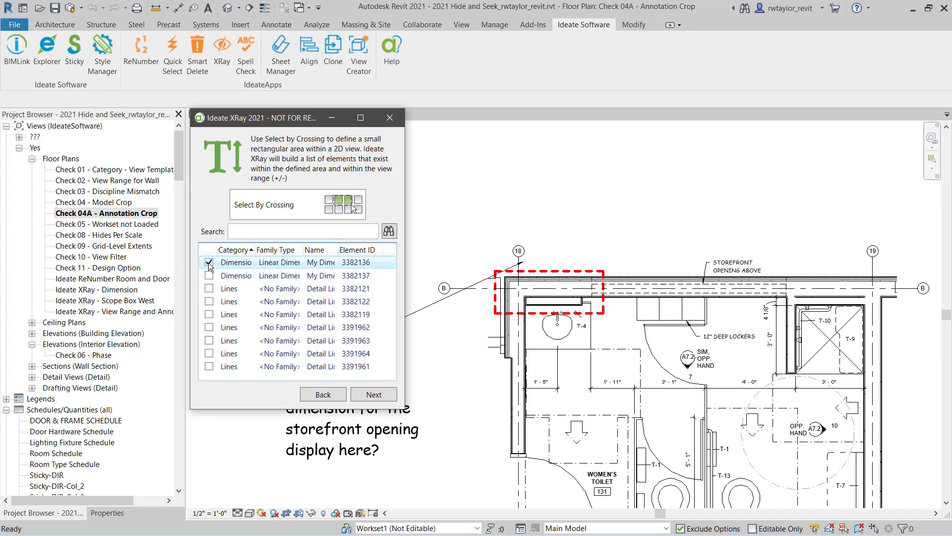
click(374, 394)
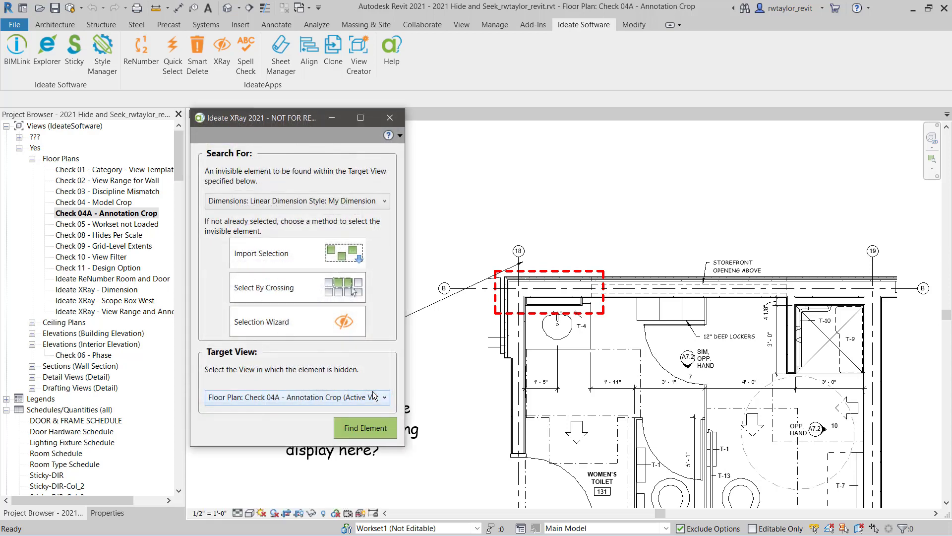
click(365, 427)
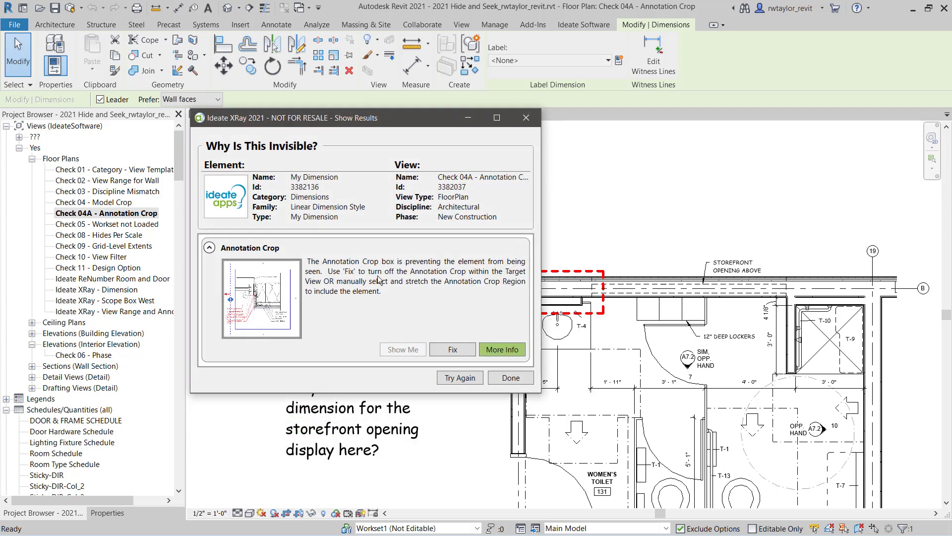
Step: Read the help topic about Annotation Crop and close it
click(494, 353)
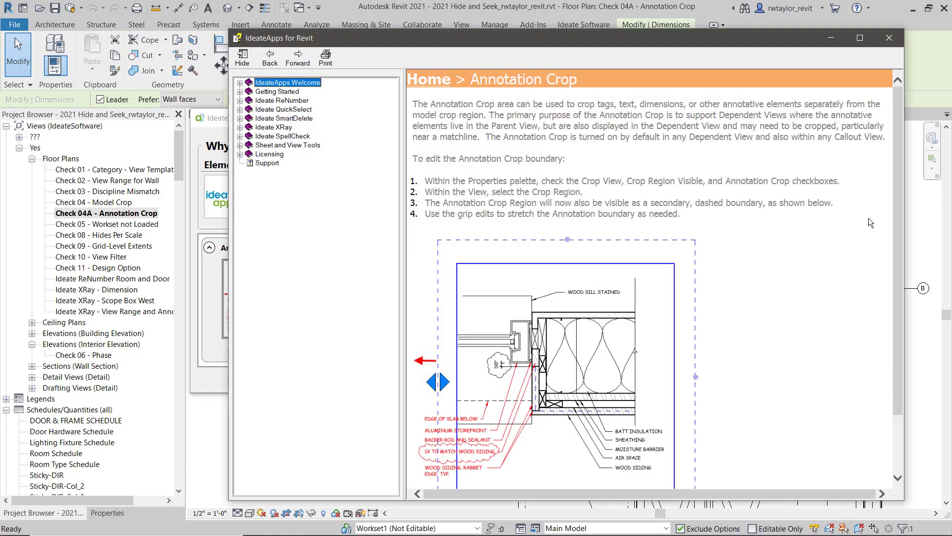
mouse_move(898, 210)
mouse_down()
mouse_move(905, 281)
mouse_move(910, 229)
mouse_move(894, 87)
mouse_up()
click(892, 36)
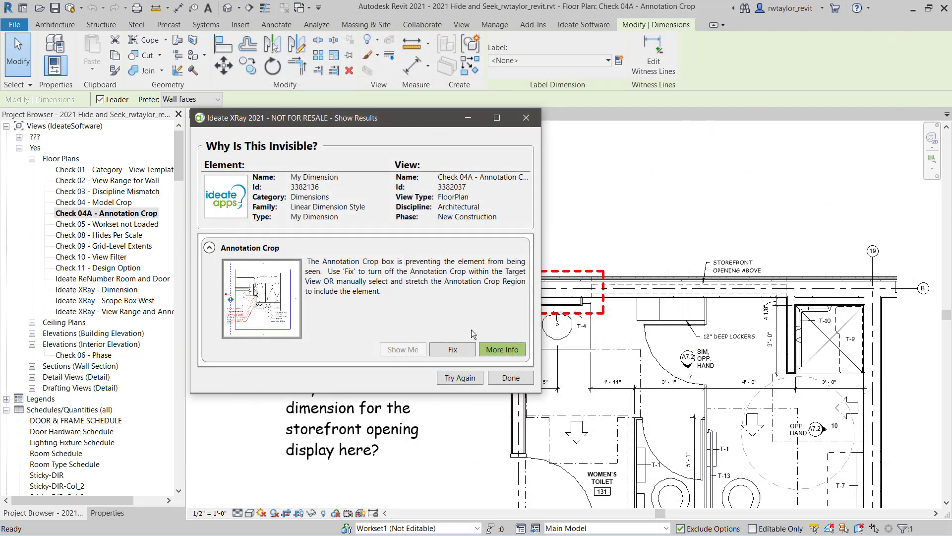
Step: Apply XRay's Annotation Crop fix with the Fix only option and move the results dialog off the restored dimensions
click(452, 350)
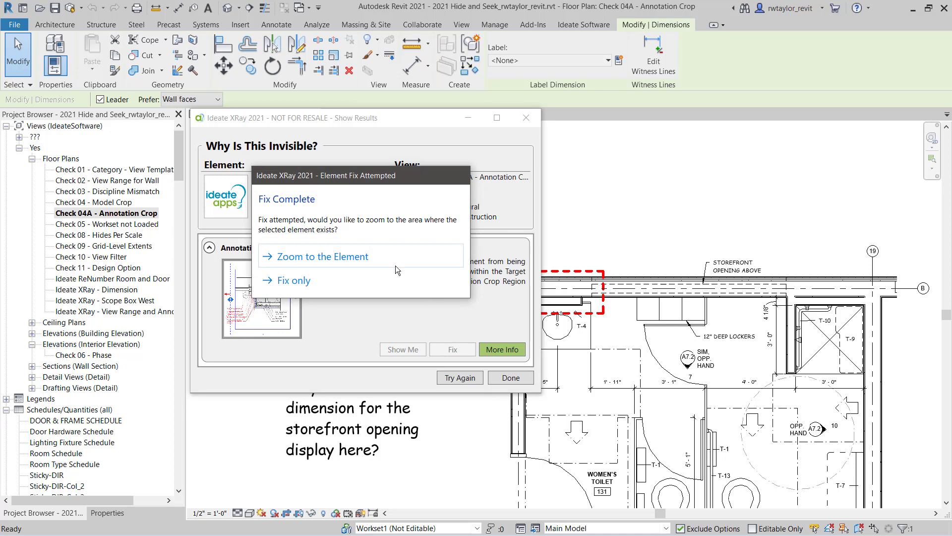
click(302, 281)
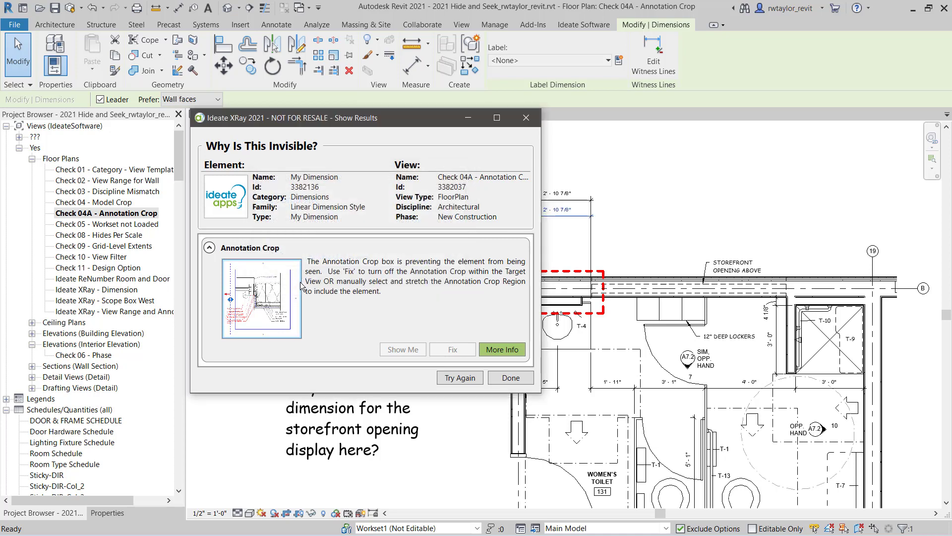
drag(426, 124, 325, 190)
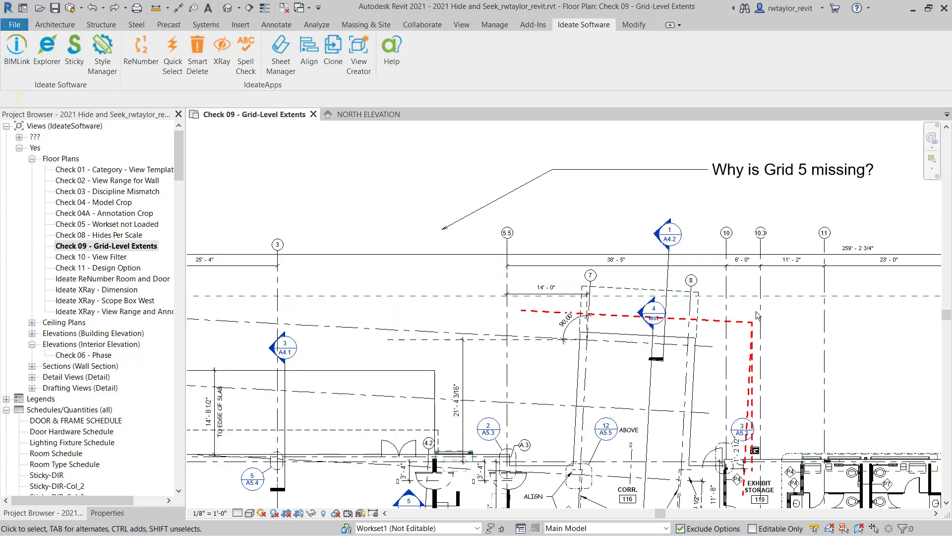
Step: Start XRay for the Check 09 - Grid-Level Extents view and list all grids, levels and view references
click(223, 65)
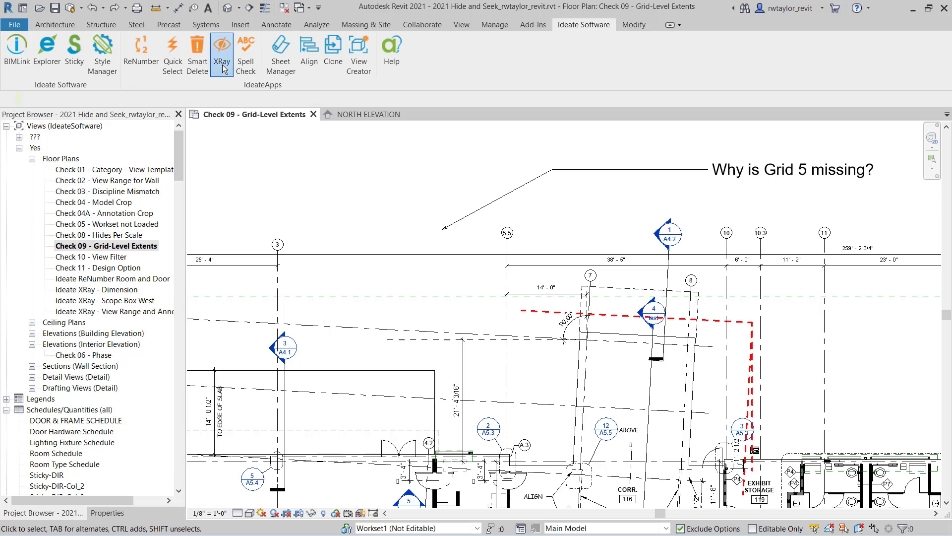
click(222, 65)
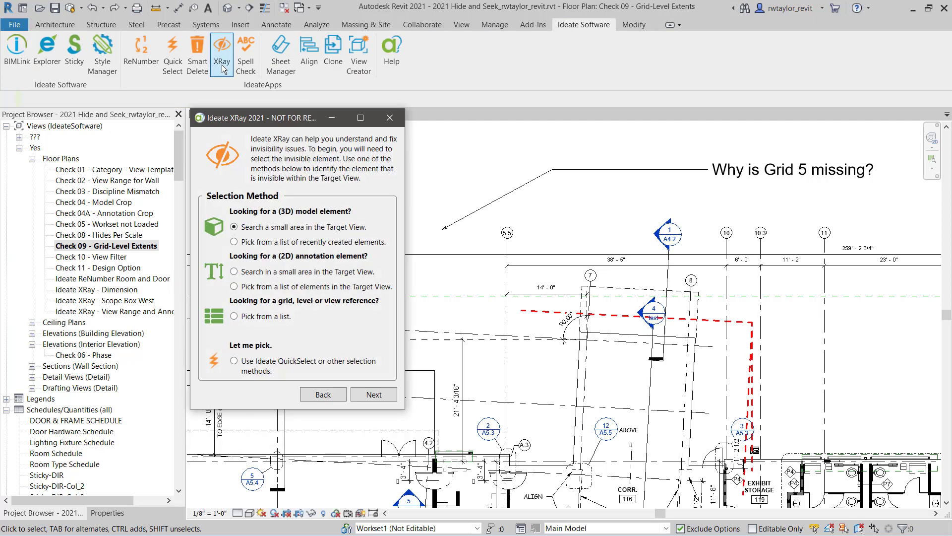
click(233, 316)
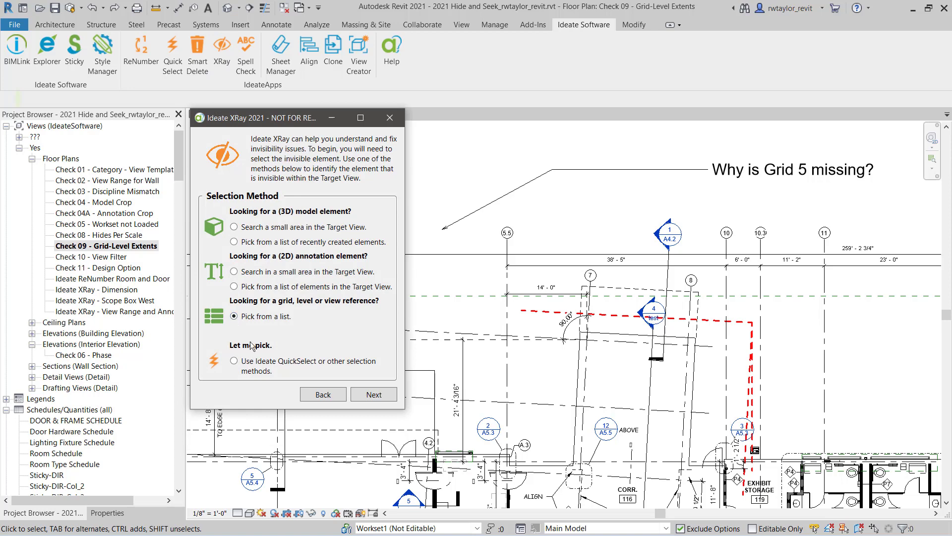
click(368, 394)
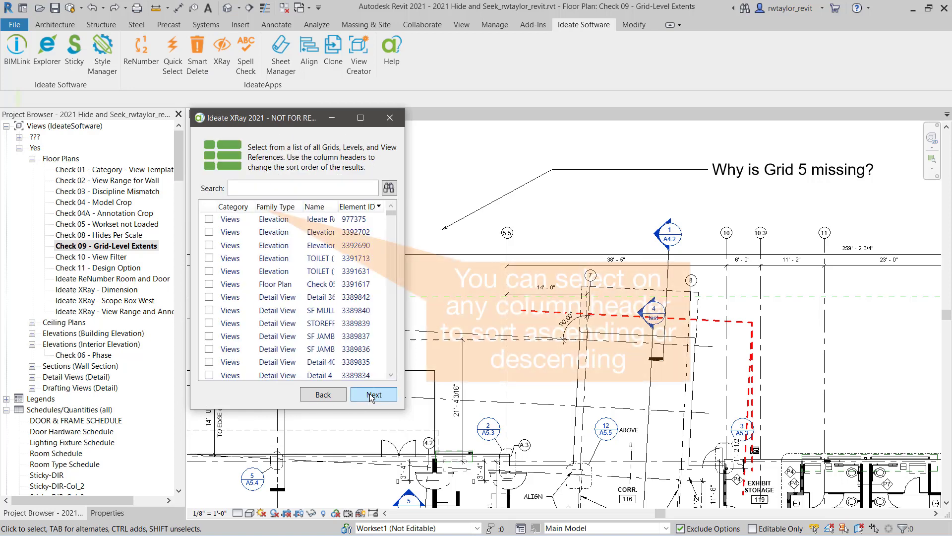
Step: Sort the list by category, choose grid 5, and find why it is hidden in Check 09 - Grid-Level Extents
click(240, 207)
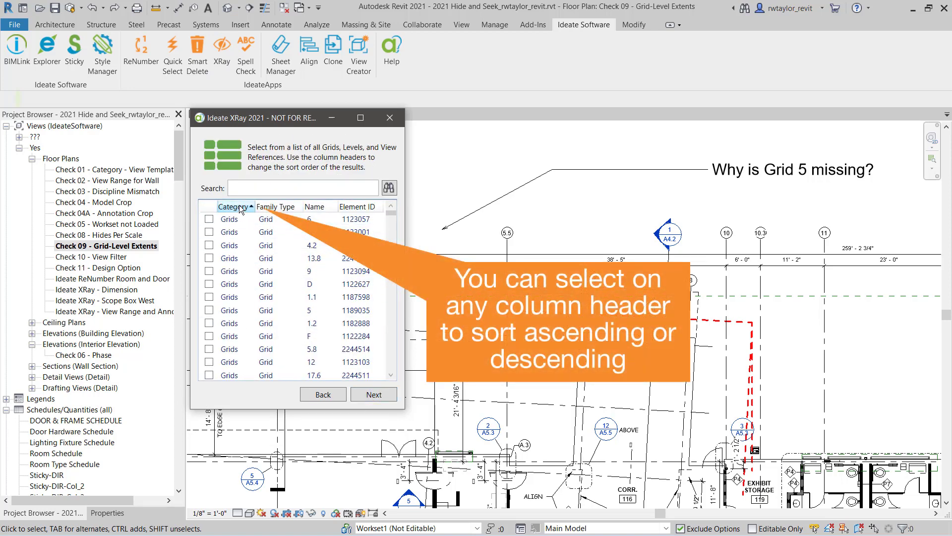
click(209, 310)
click(374, 394)
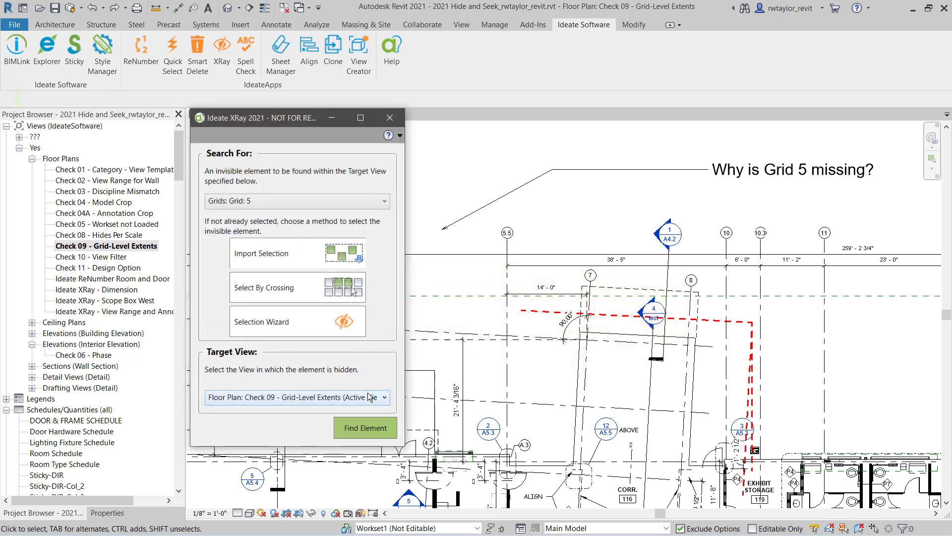
click(365, 426)
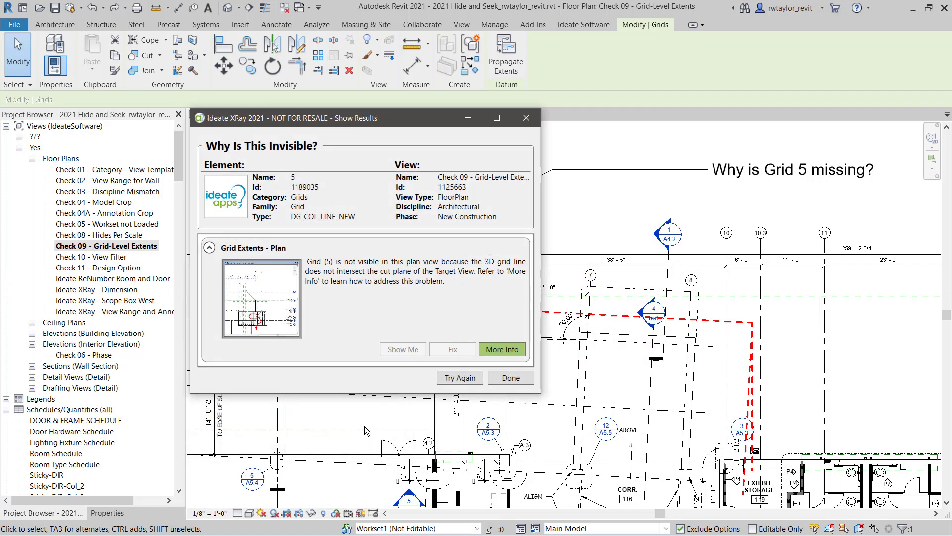
Step: Read the help topic about Grid and Level Extents down to Grid - View Extents and close it
click(500, 350)
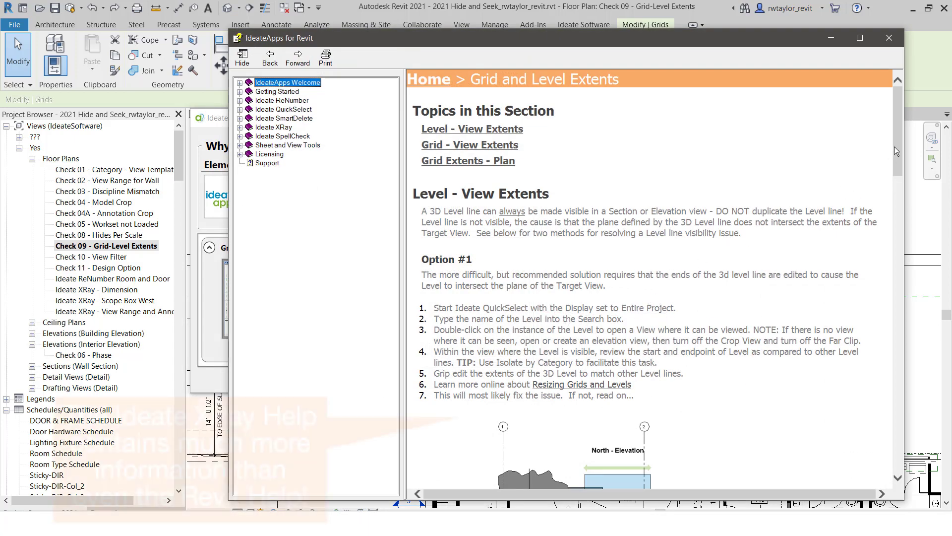
drag(894, 147, 926, 343)
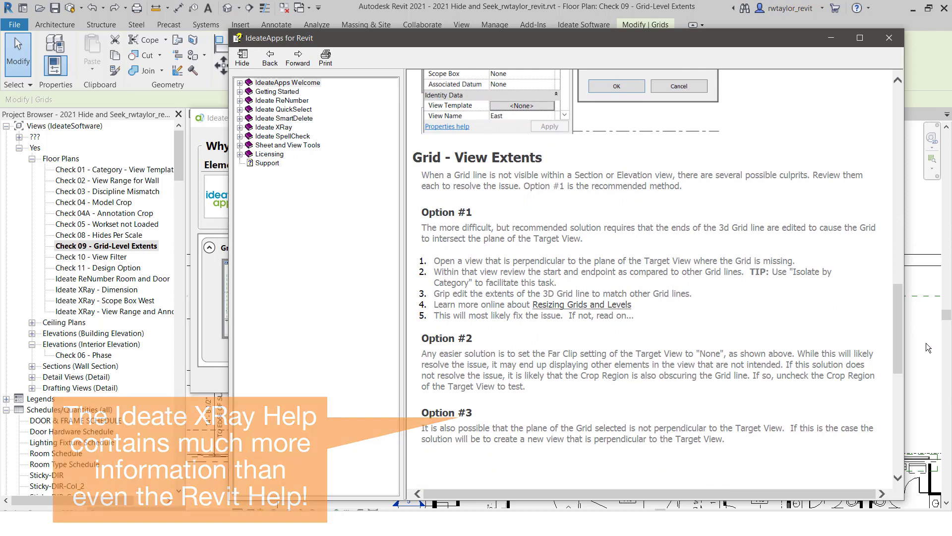
click(889, 39)
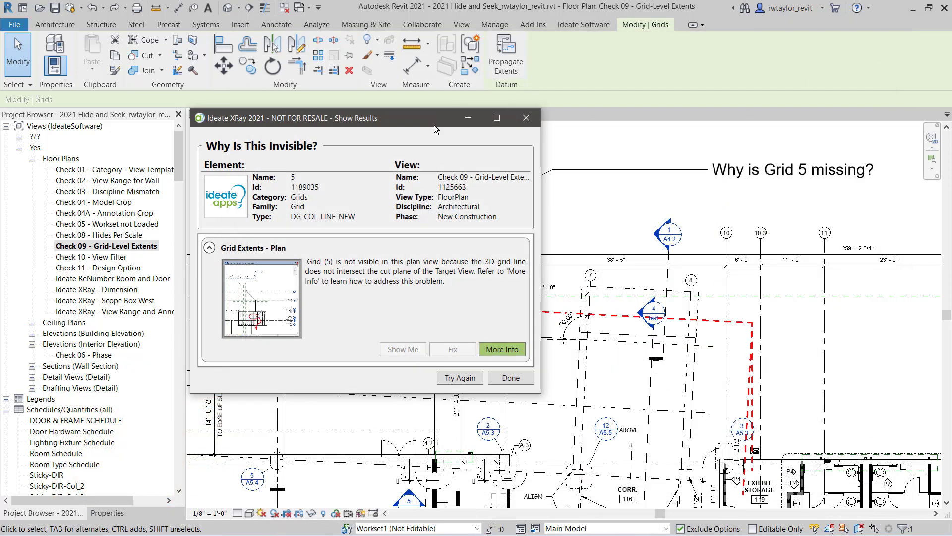
Step: In the NORTH ELEVATION view, extend the lower end of grid 5 down past the base of the building
drag(434, 129, 435, 162)
click(392, 115)
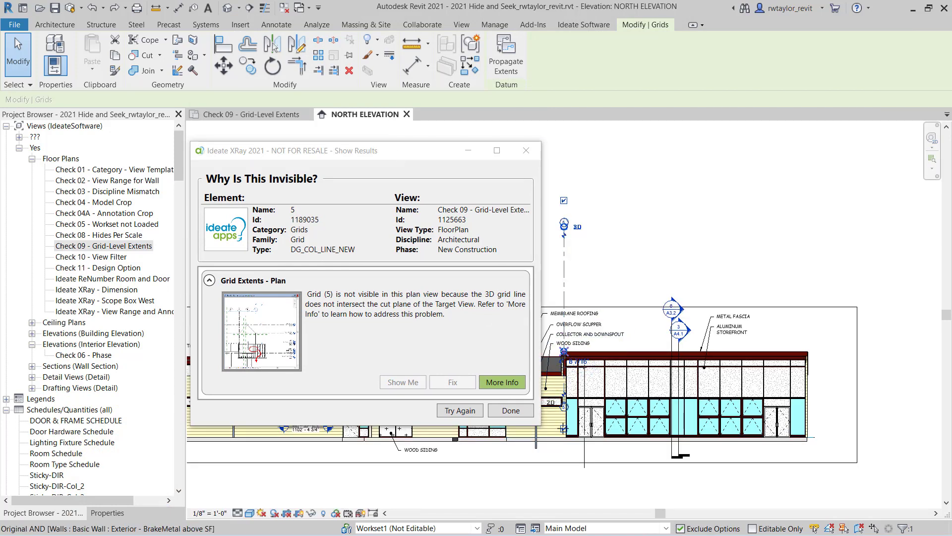
drag(564, 351, 571, 492)
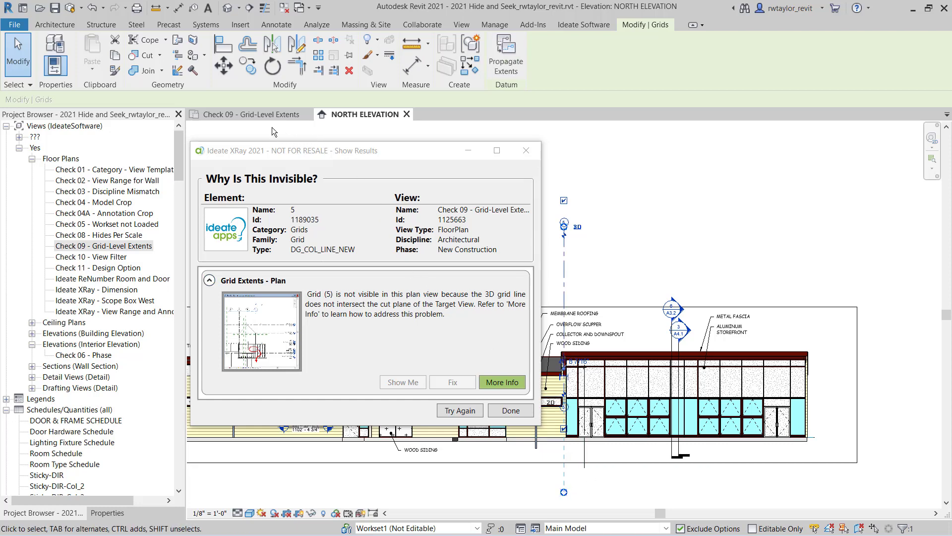
Step: Return to the Check 09 - Grid-Level Extents plan and move the XRay results dialog clear of grid 5
click(264, 115)
click(296, 160)
drag(296, 159, 648, 220)
click(471, 164)
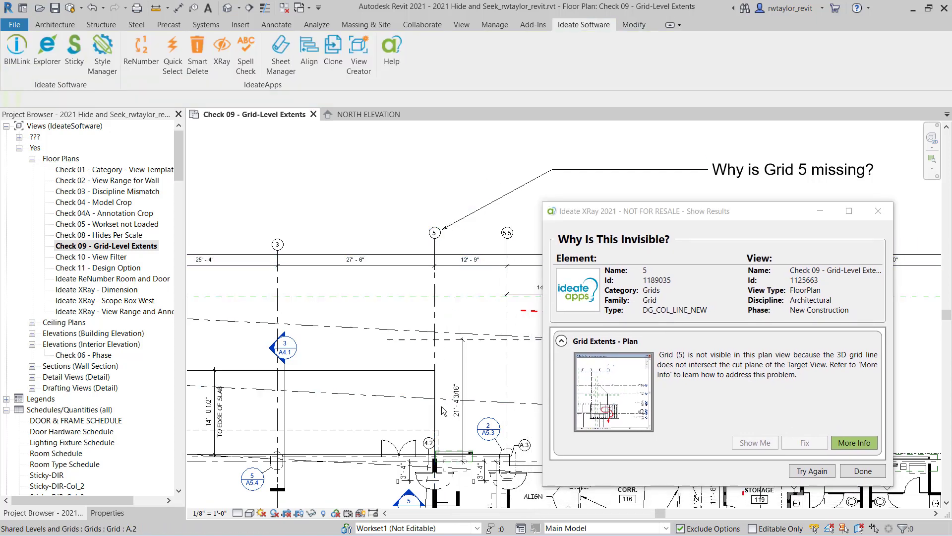
Step: Open the Check 10 - View Filter plan and start XRay with the Ideate QuickSelect or other selection method
double_click(93, 256)
click(216, 62)
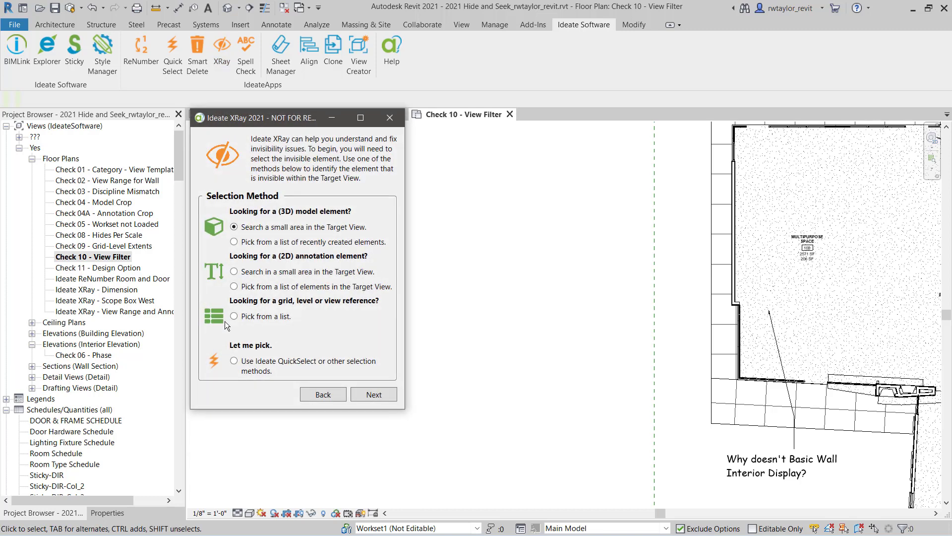
click(372, 394)
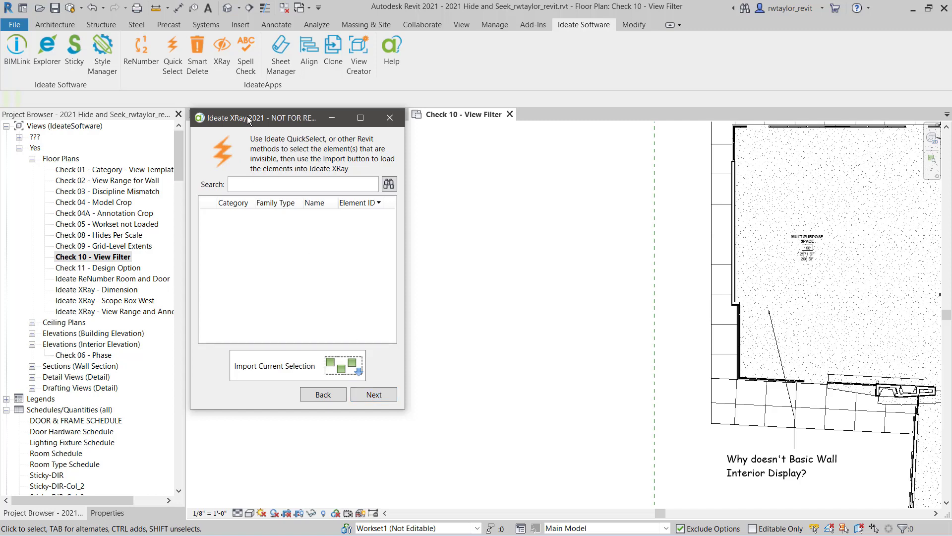
Step: Search the entire project for "interior" in Ideate QuickSelect
click(174, 59)
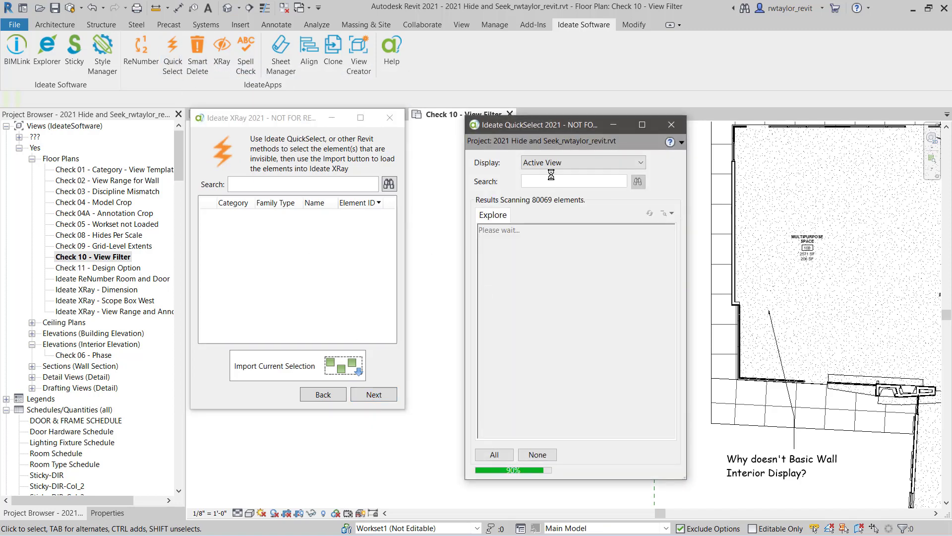
click(550, 160)
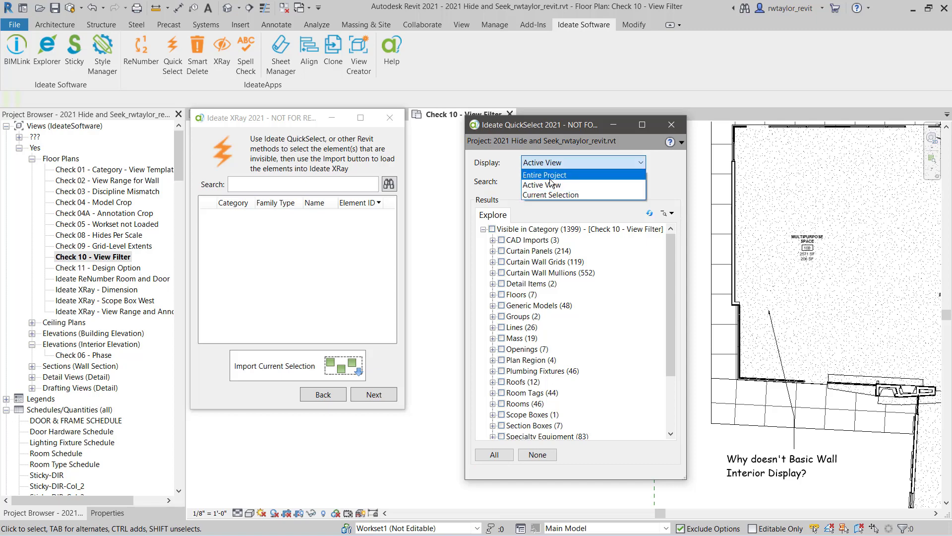
click(550, 177)
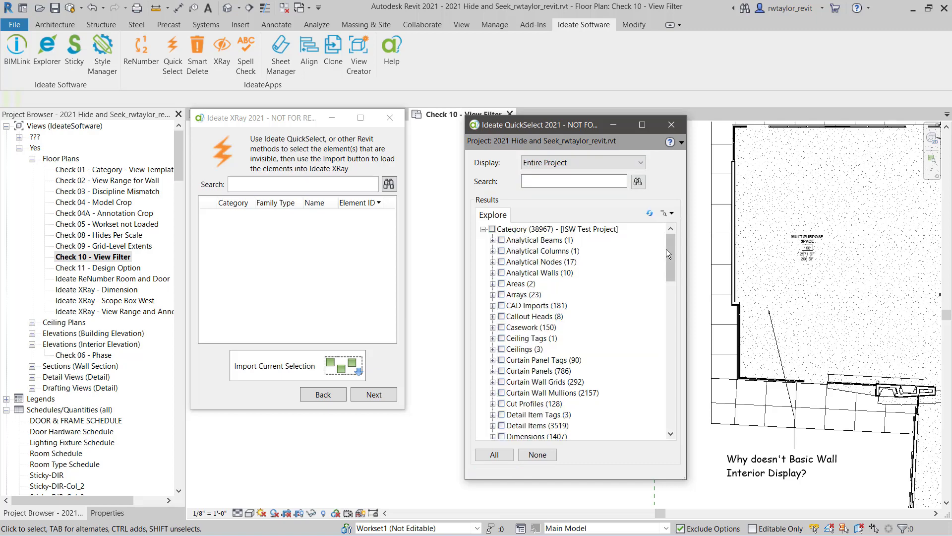
click(541, 183)
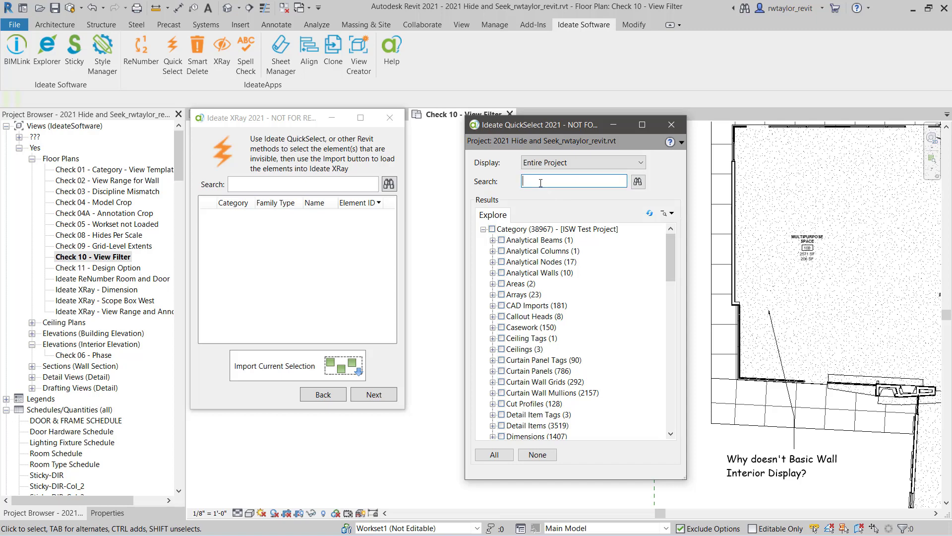
text(interior)
key(Return)
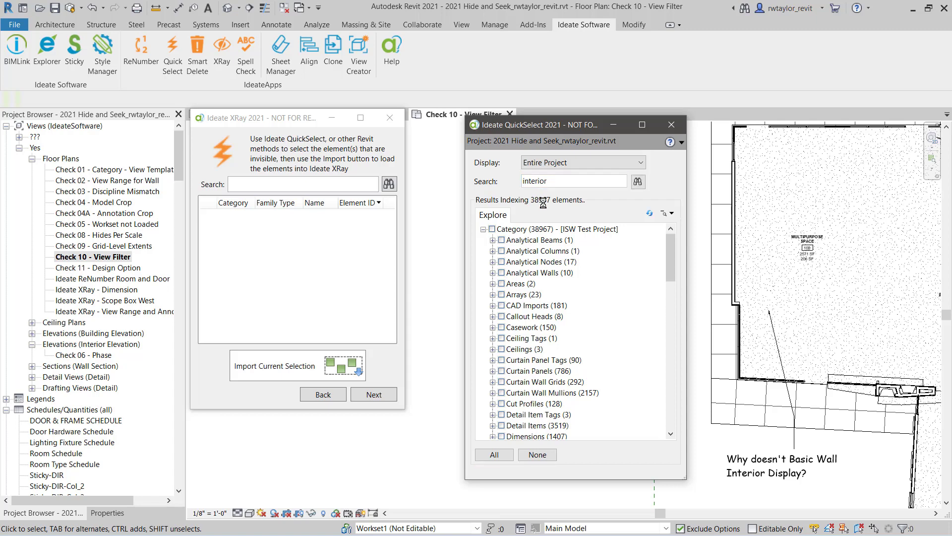
Step: Select all Basic Wall elements under Walls in the QuickSelect results
click(492, 371)
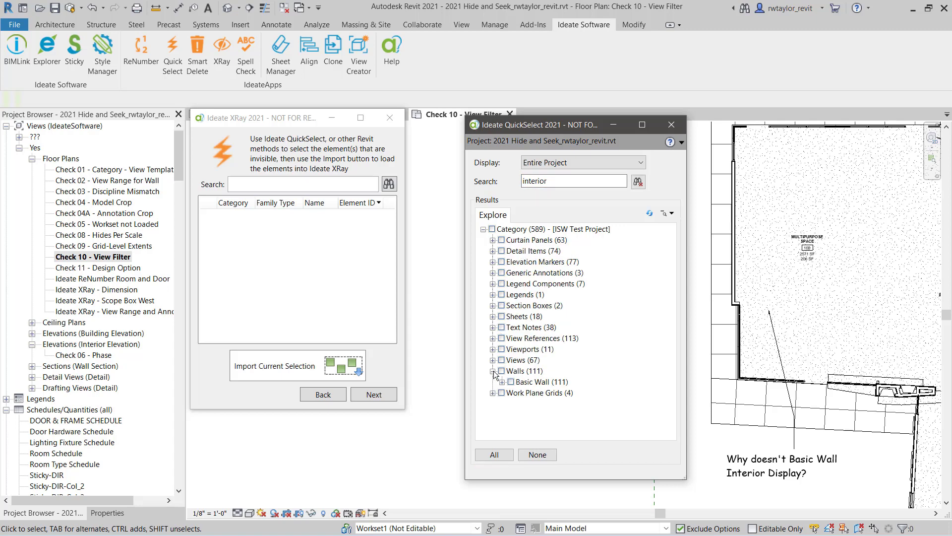
click(502, 382)
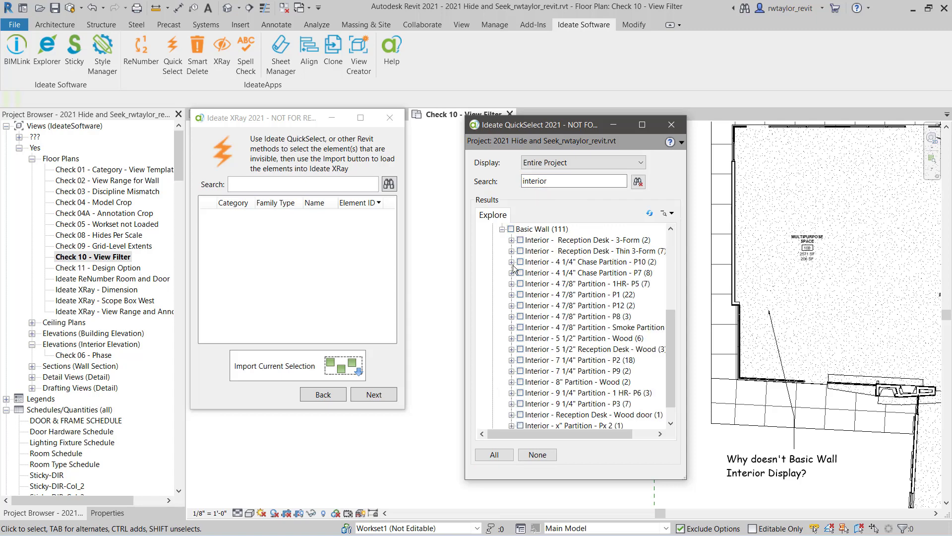
click(511, 229)
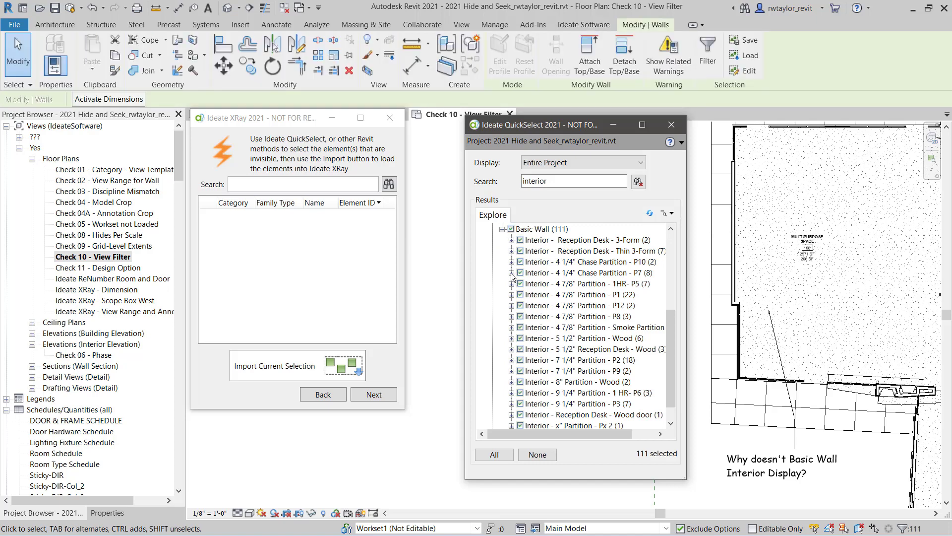
Step: Import the selected walls into XRay and find why the interior wall is hidden in Check 10 - View Filter
click(292, 368)
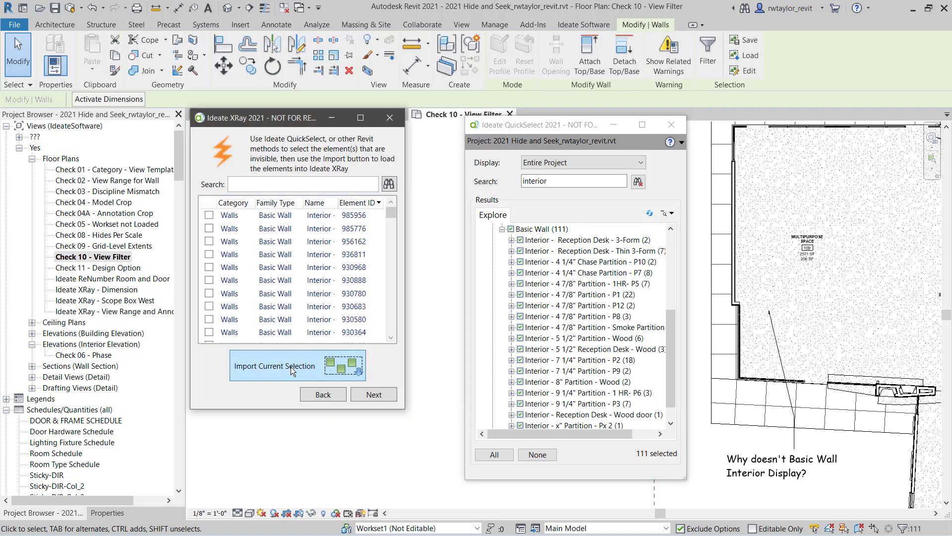
click(373, 395)
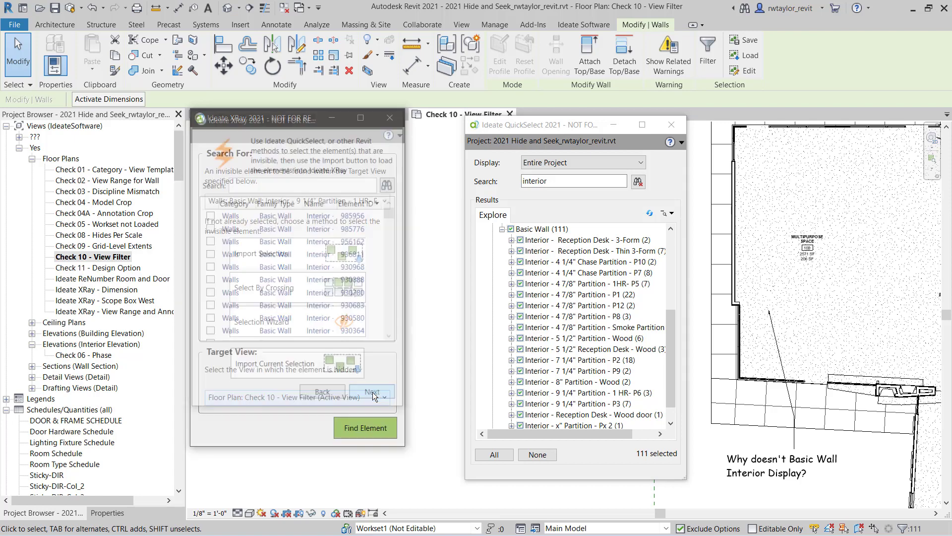
click(373, 429)
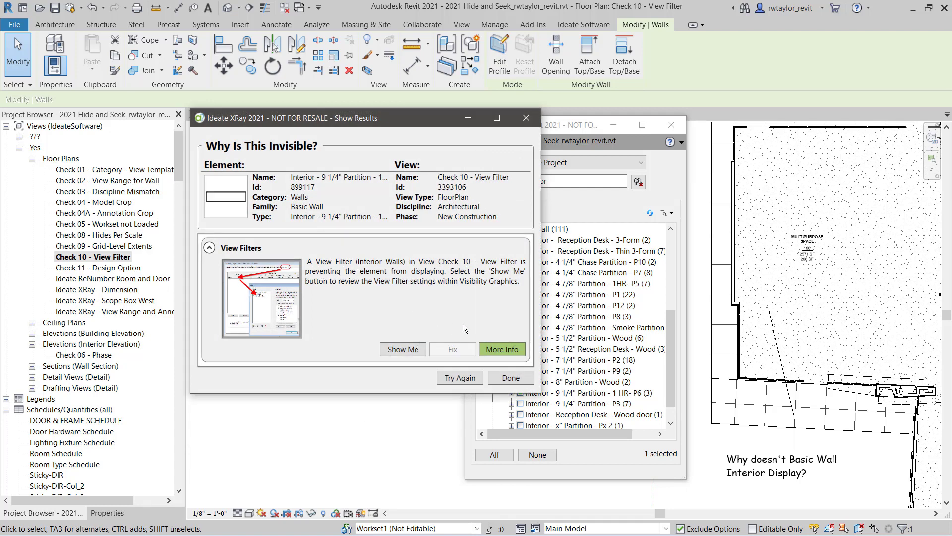
Step: Read the help topic about View Filter and close it
click(499, 349)
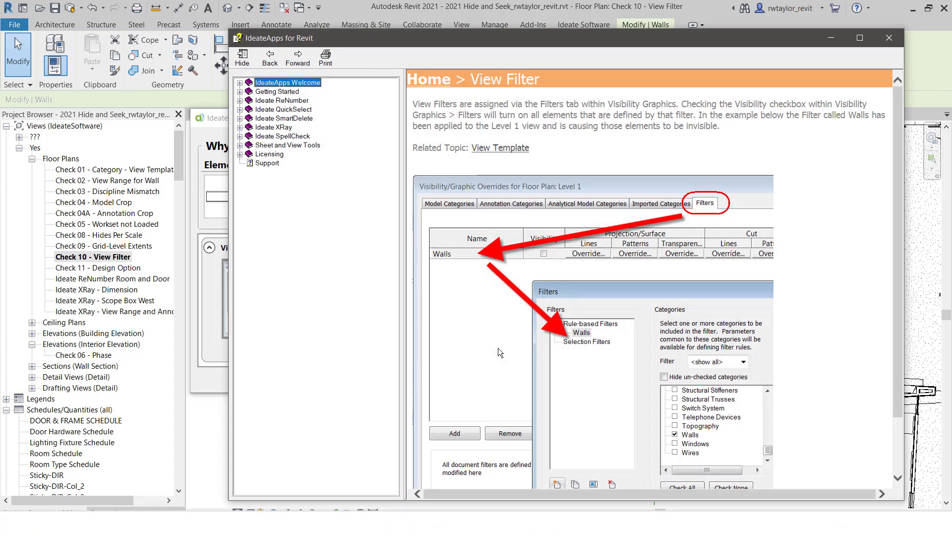
click(889, 38)
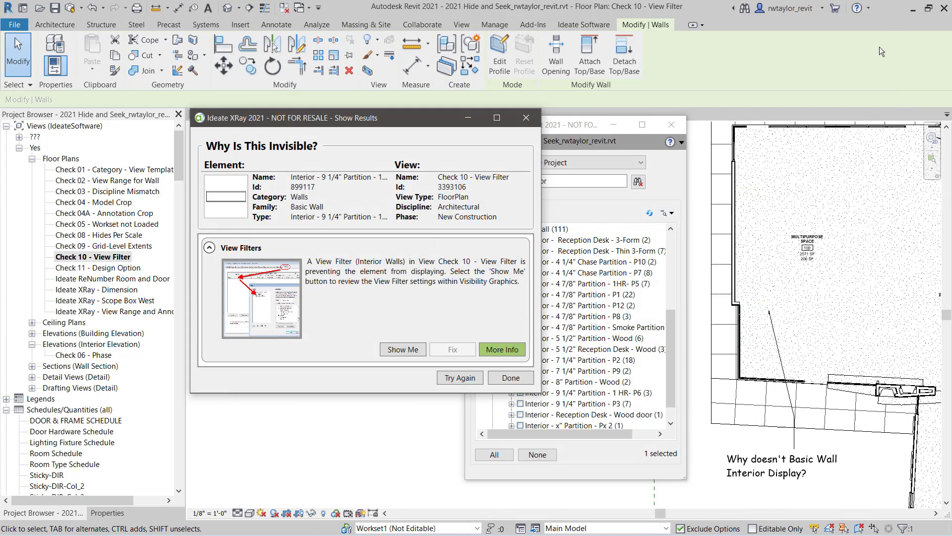
Step: Use XRay's Show Me option to reach the view's filter settings, and disable the Interior Walls filter for Check 10 - View Filter
click(400, 353)
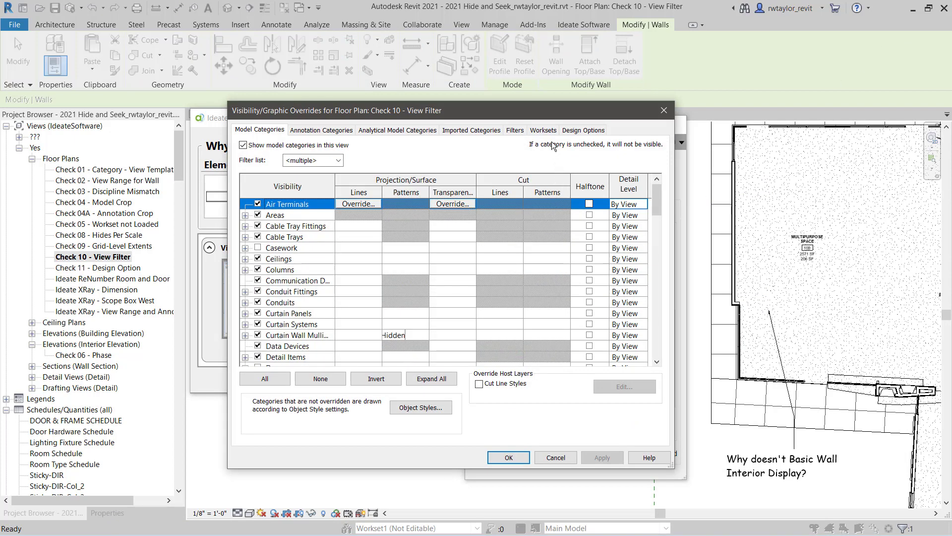
click(517, 131)
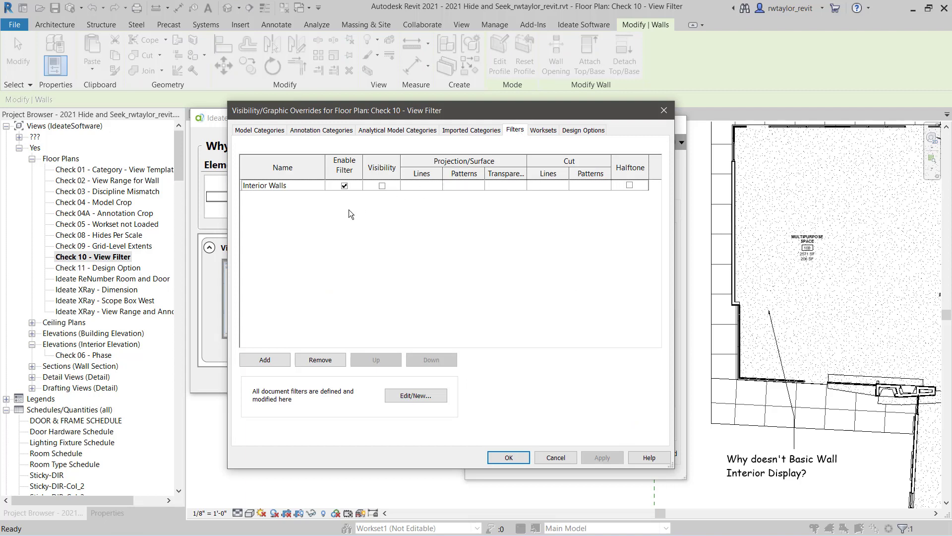
click(344, 186)
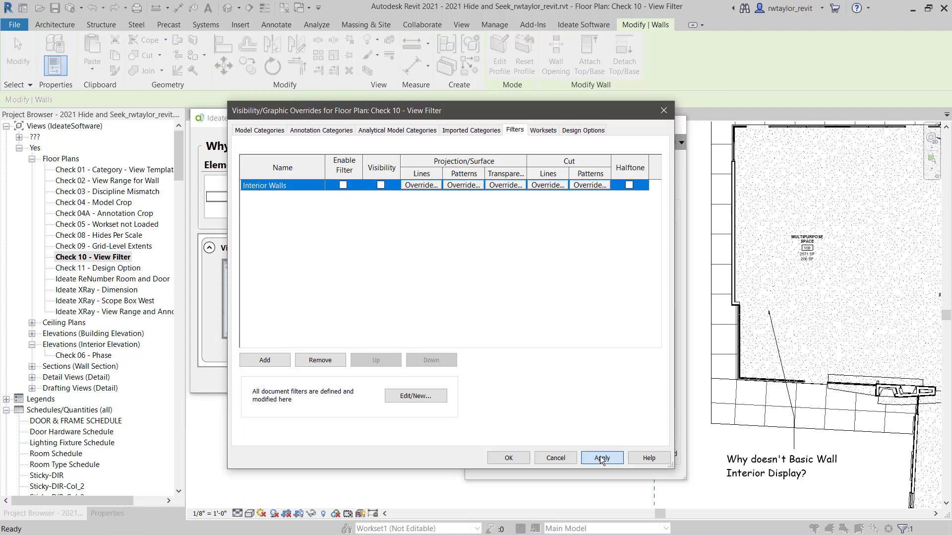
click(597, 457)
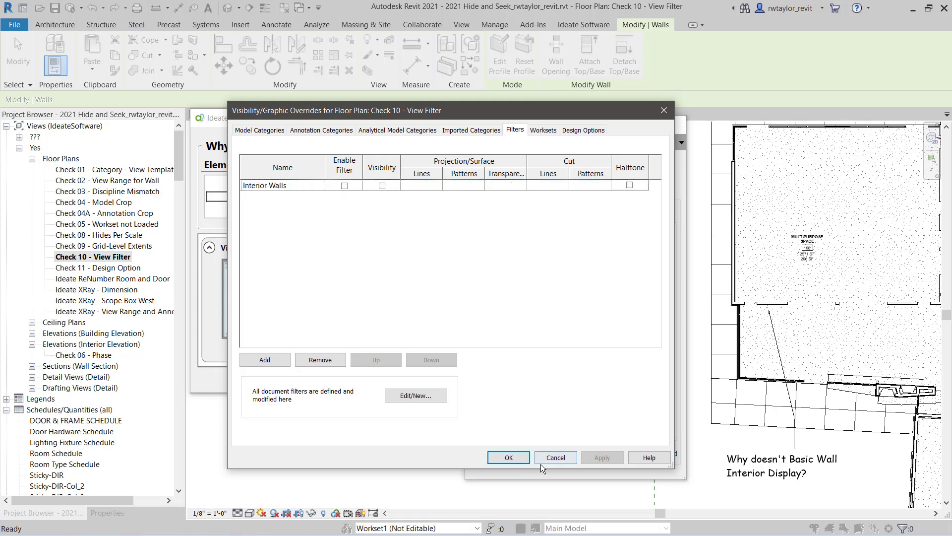
click(509, 457)
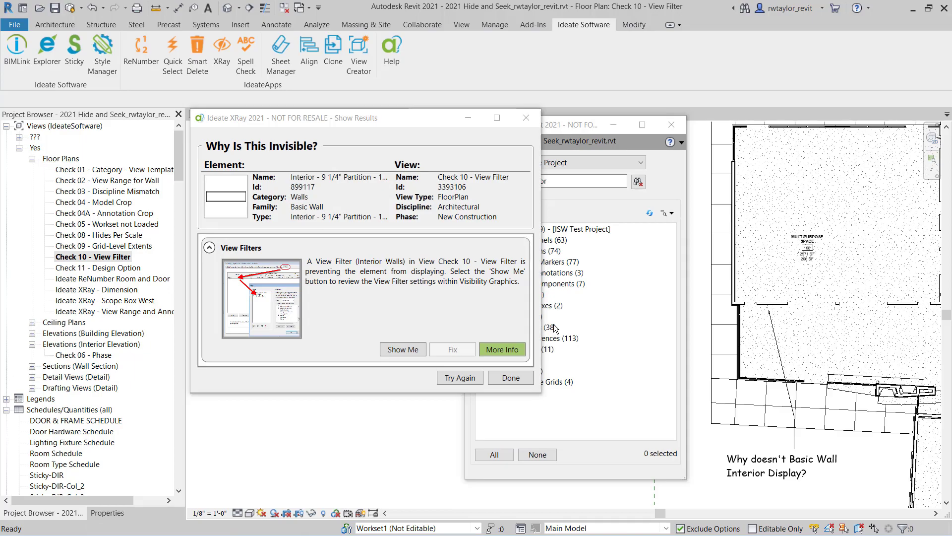